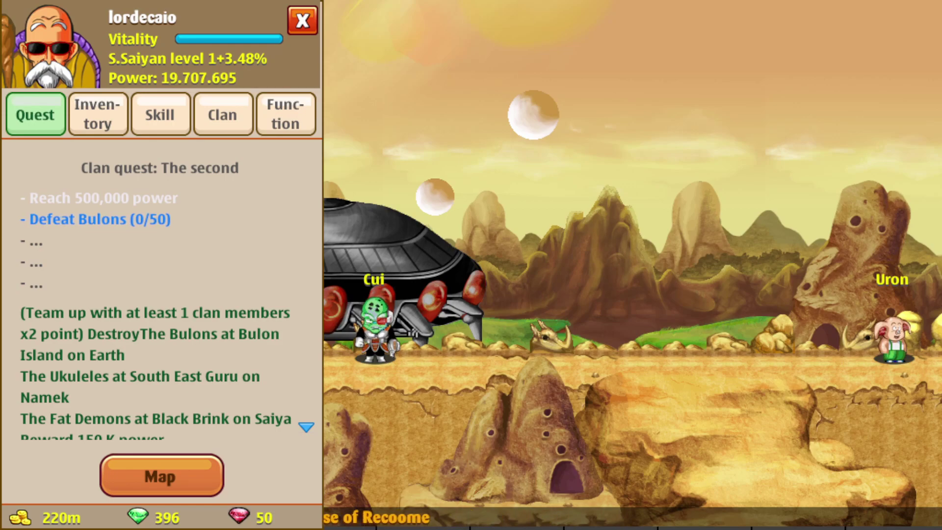
pyautogui.press('Escape')
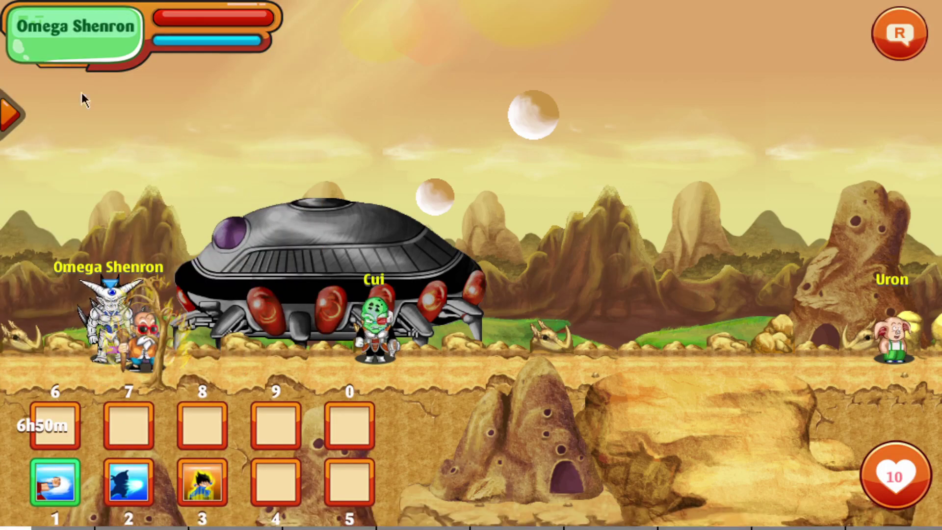
pyautogui.click(19, 115)
pyautogui.press('Escape')
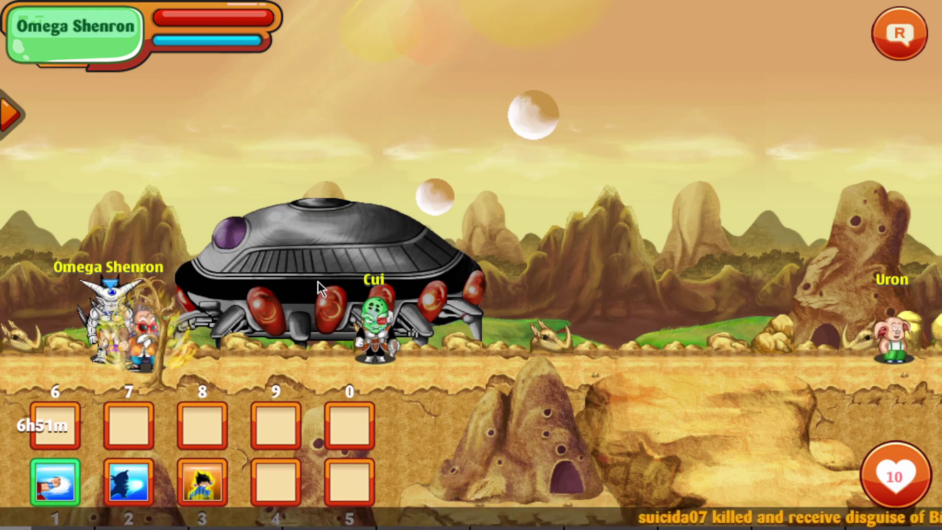
pyautogui.click(7, 112)
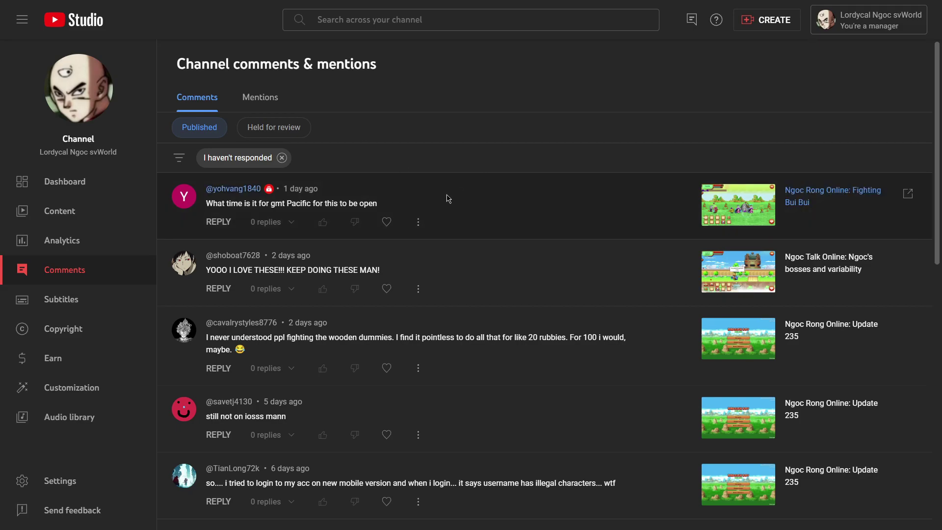
# Give a heart to the "YOOO I LOVE THESE!!! KEEP DOING THESE MAN!" comment and open its reply field
pyautogui.click(387, 288)
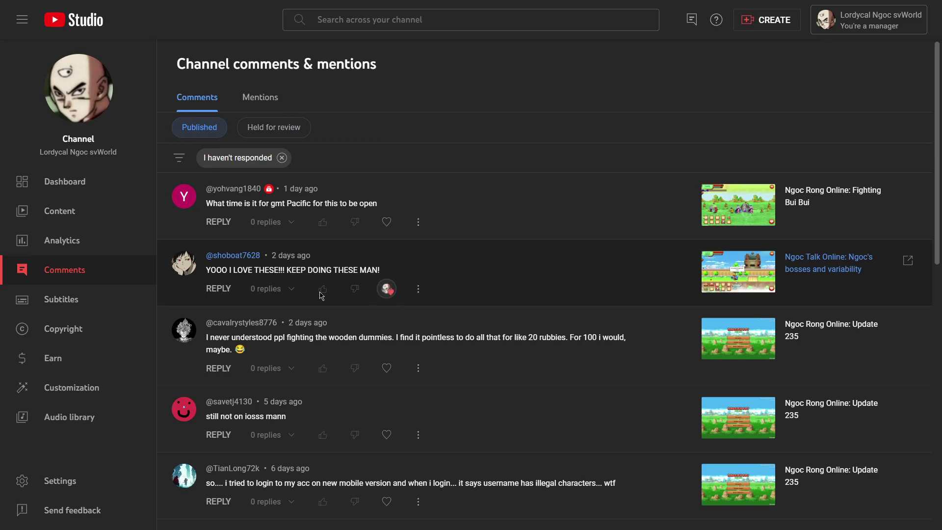
pyautogui.click(219, 289)
pyautogui.click(448, 265)
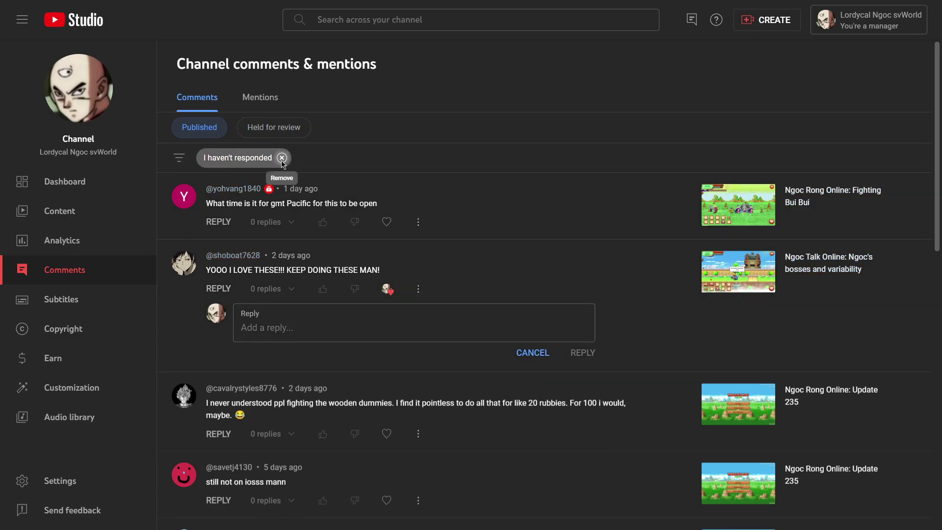
# Remove the "I haven't responded" filter from the published channel comments and look over the unfiltered list
pyautogui.click(282, 158)
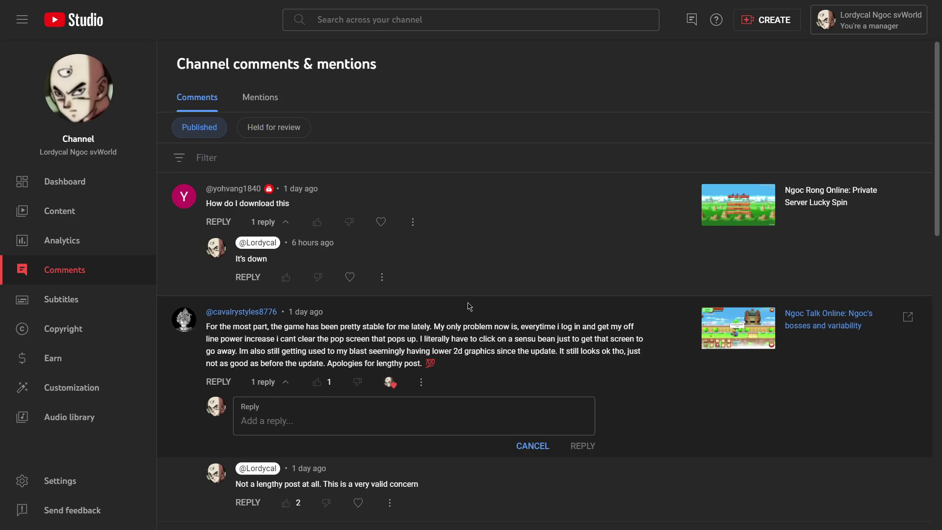
pyautogui.scroll(-3, 469, 306)
pyautogui.click(541, 317)
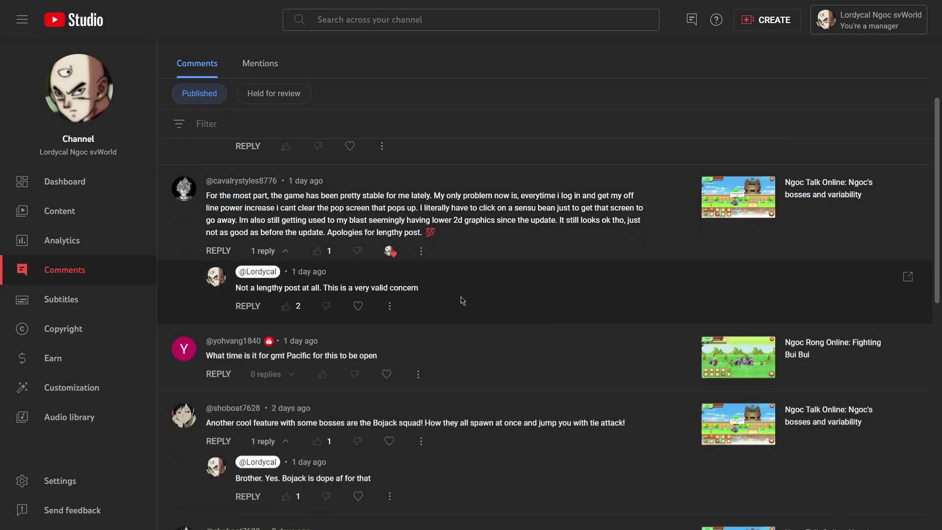
pyautogui.scroll(3, 421, 339)
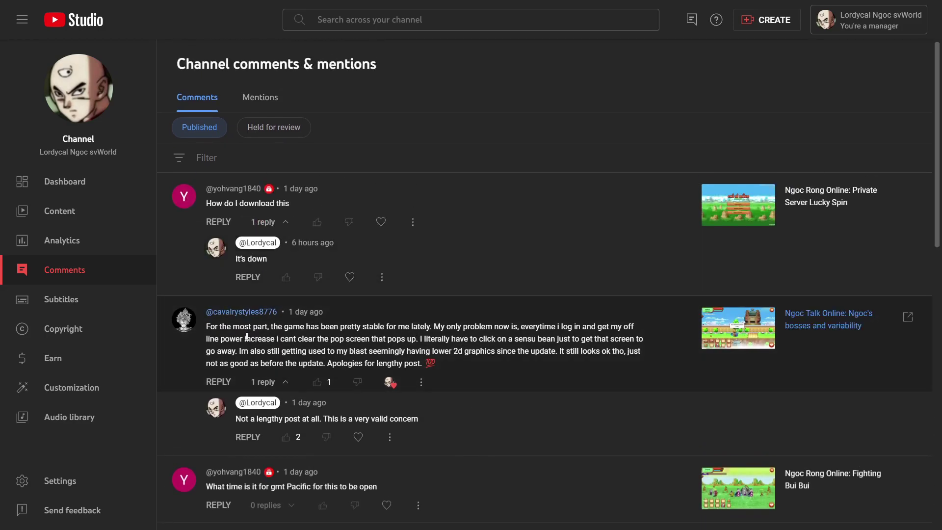
# Read through the comment about the offline power pop-up screen and the lower blast graphics since the update
pyautogui.tripleClick(340, 327)
pyautogui.click(545, 373)
pyautogui.scroll(-2, 521, 343)
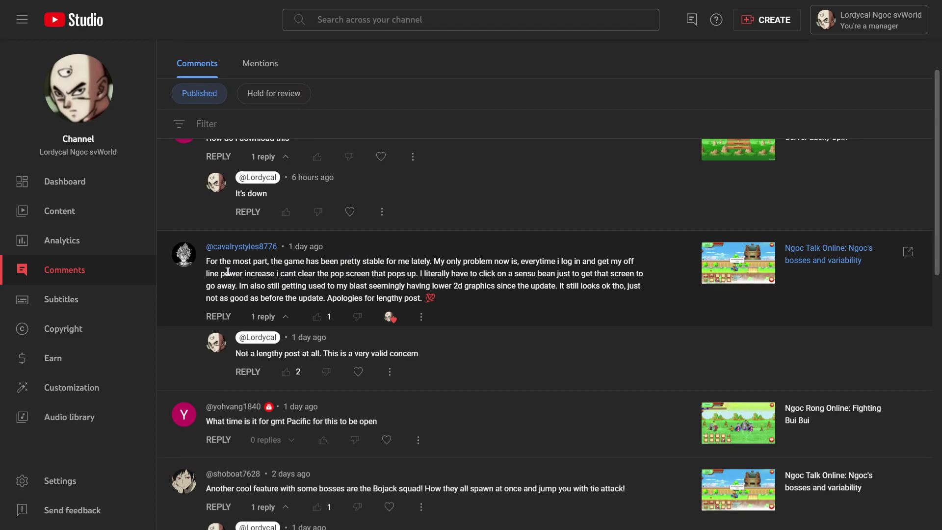
pyautogui.moveTo(267, 272); pyautogui.dragTo(641, 287)
pyautogui.click(552, 305)
pyautogui.moveTo(444, 308); pyautogui.dragTo(219, 274)
pyautogui.click(476, 289)
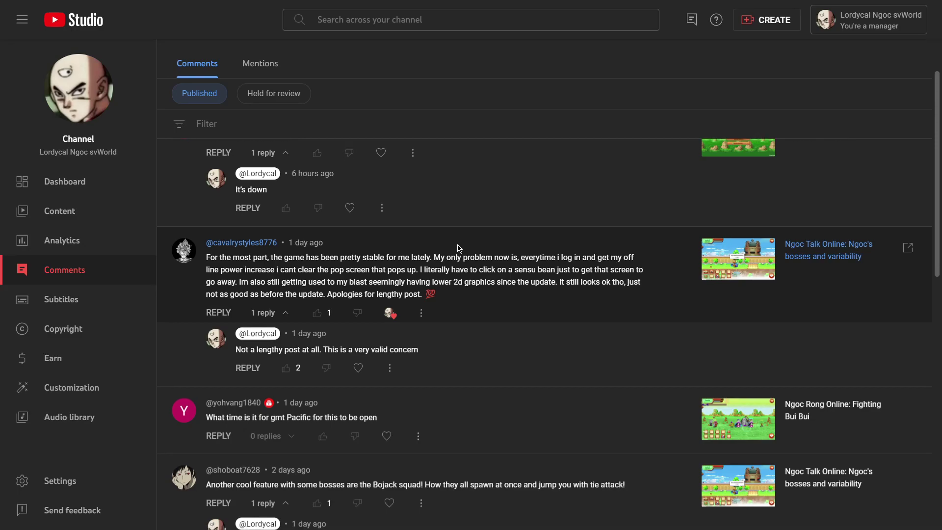
# Reply "Dunno I shall check when I run this again" to the comment asking for the opening time in GMT Pacific
pyautogui.scroll(-3, 433, 278)
pyautogui.click(228, 311)
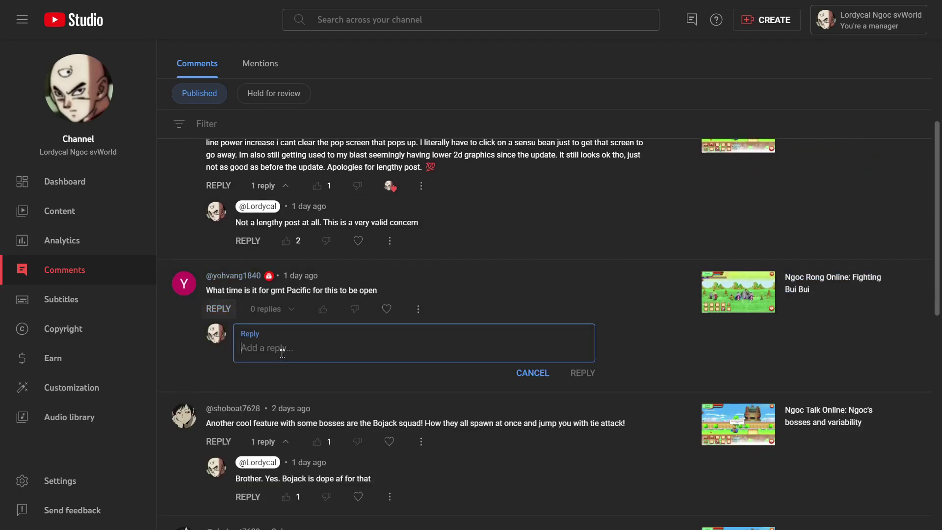
pyautogui.write('Dunno I shall check when I run')
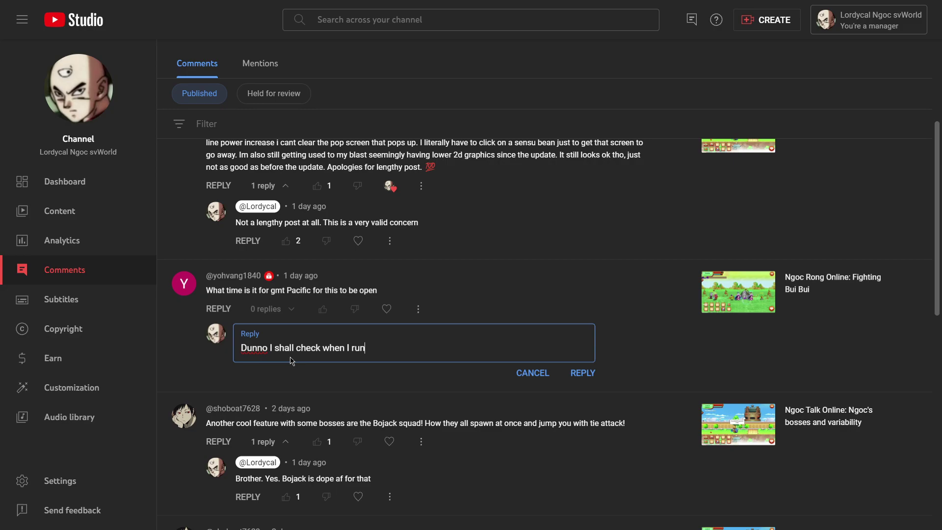
pyautogui.click(587, 374)
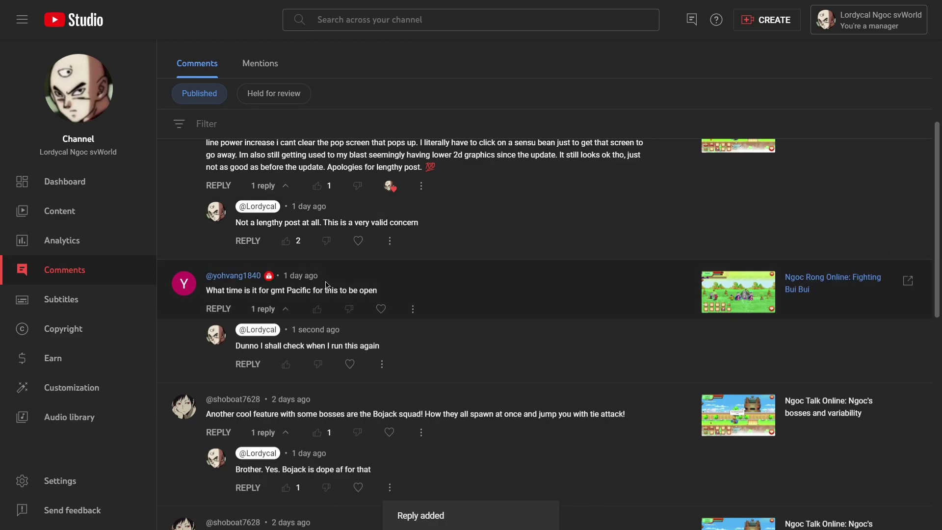
# Read the comment about the Bojack squad bosses spawning at once on the bosses and variability video
pyautogui.scroll(-4, 345, 268)
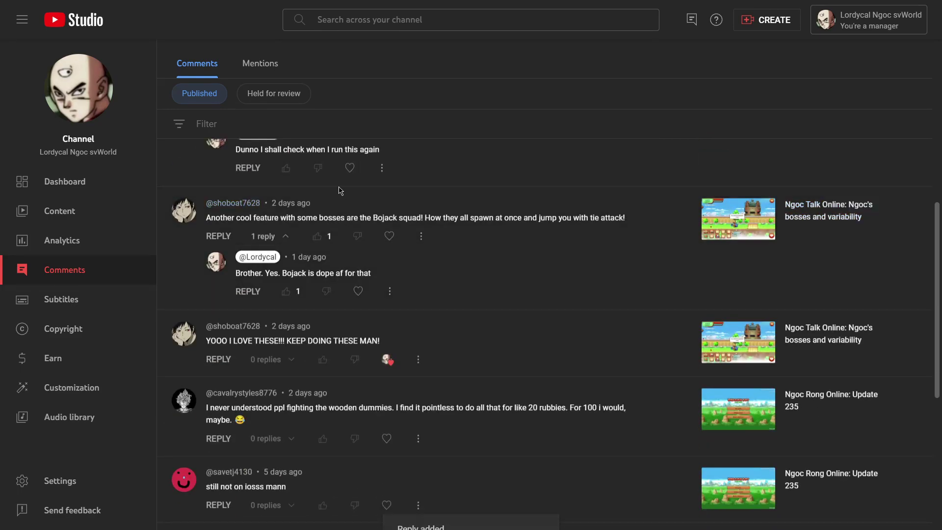
pyautogui.scroll(-1, 439, 247)
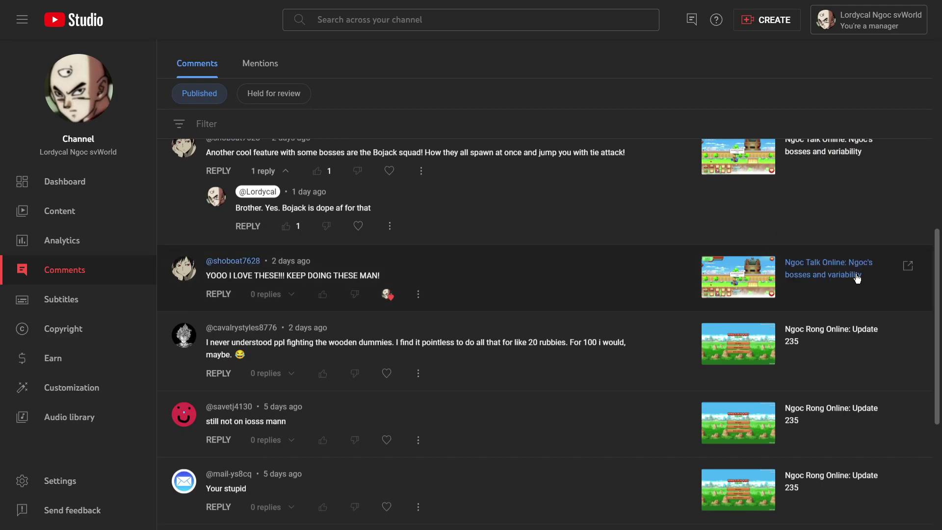
pyautogui.scroll(1, 415, 216)
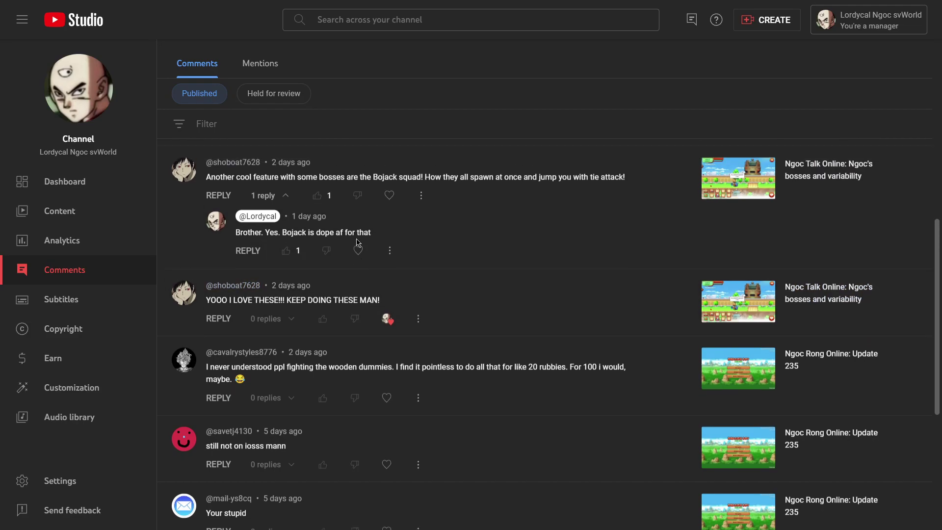
pyautogui.tripleClick(415, 216)
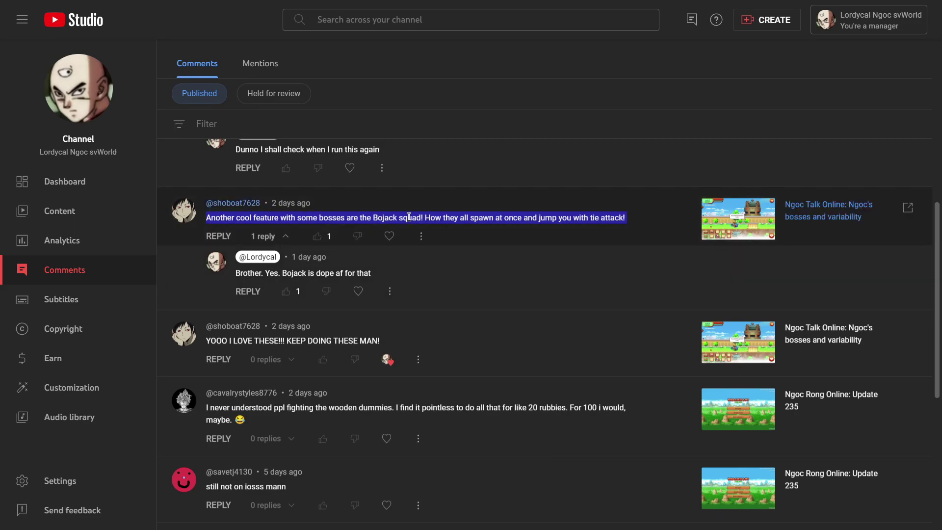
pyautogui.click(506, 261)
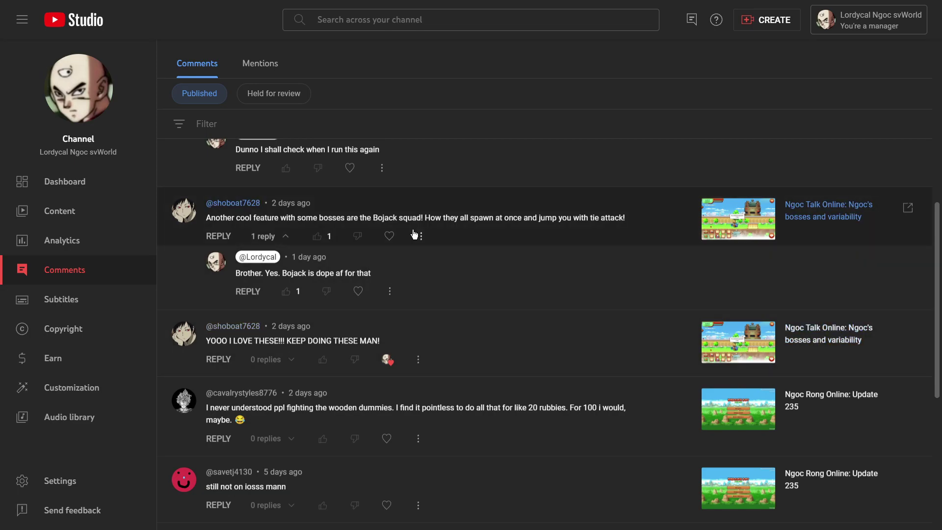
# Heart the comment about fighting wooden dummies and reply "It's so people can get minutes on their suit"
pyautogui.scroll(-3, 417, 234)
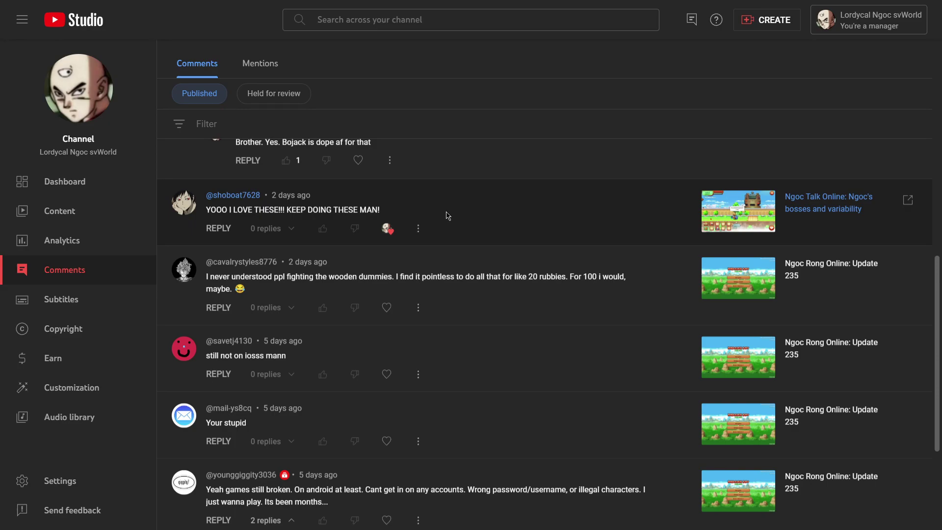
pyautogui.scroll(-1, 429, 198)
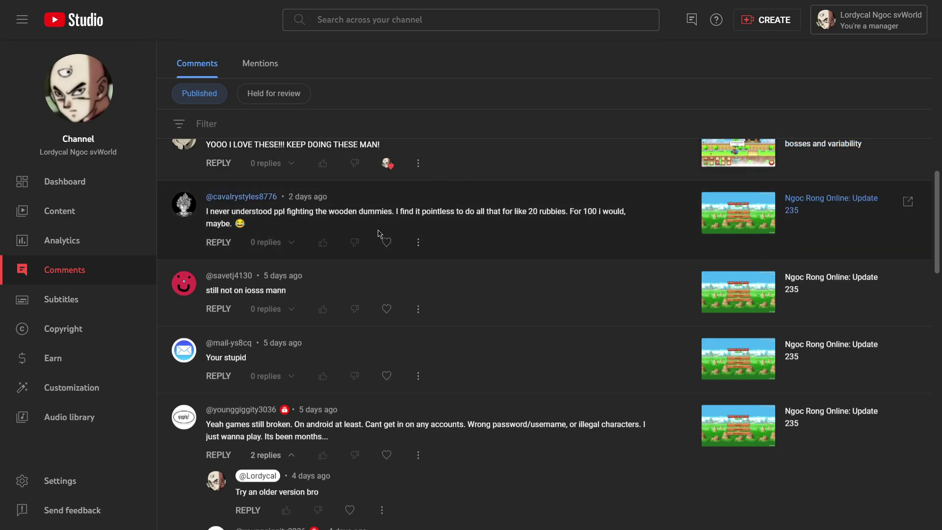
pyautogui.tripleClick(385, 210)
pyautogui.click(387, 243)
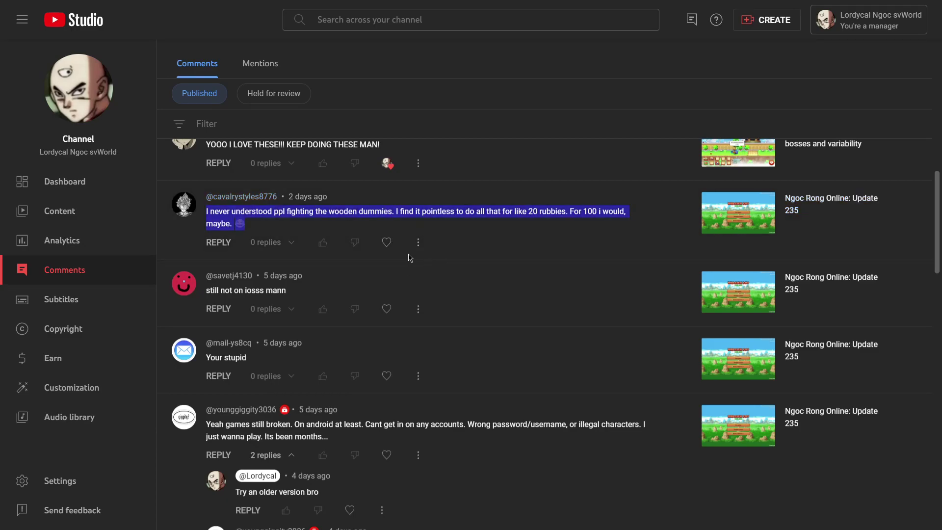
pyautogui.click(218, 242)
pyautogui.write("It's so people can get minutes on their suit")
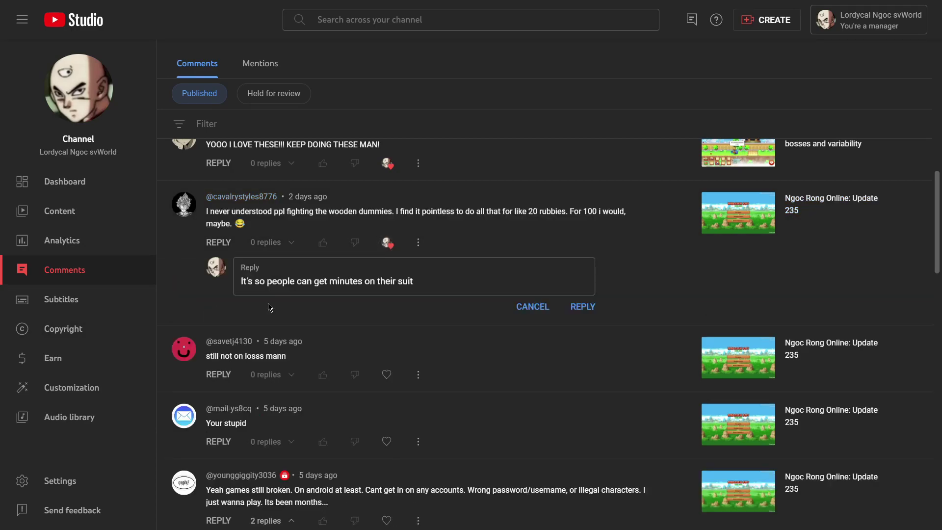
pyautogui.click(585, 308)
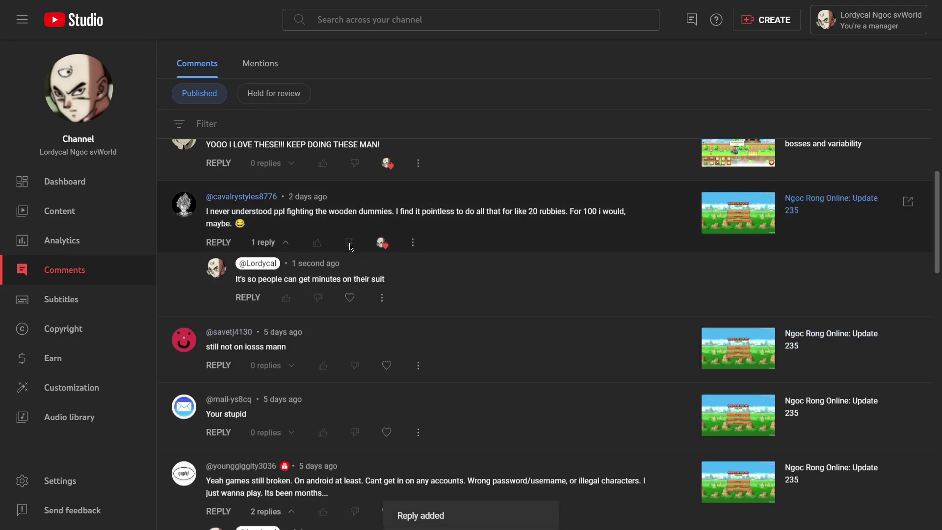
pyautogui.doubleClick(354, 279)
pyautogui.click(469, 261)
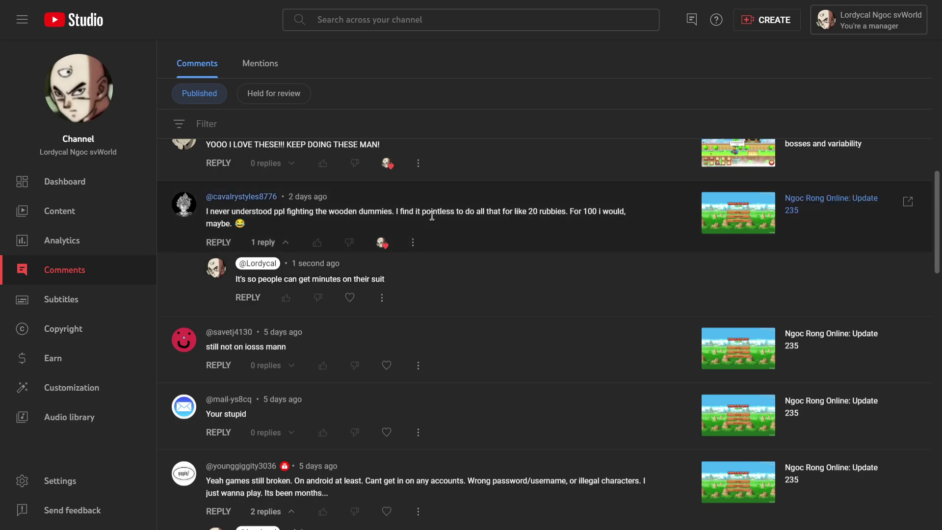
# Heart the "still not on iosss mann" comment and post the reply "very sad"
pyautogui.scroll(-1, 325, 227)
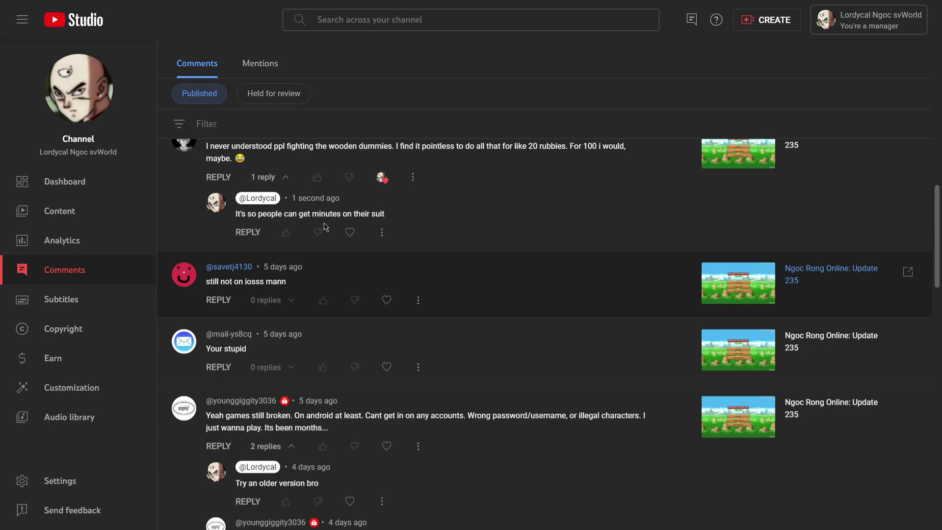
pyautogui.click(387, 300)
pyautogui.click(219, 300)
pyautogui.write('very ')
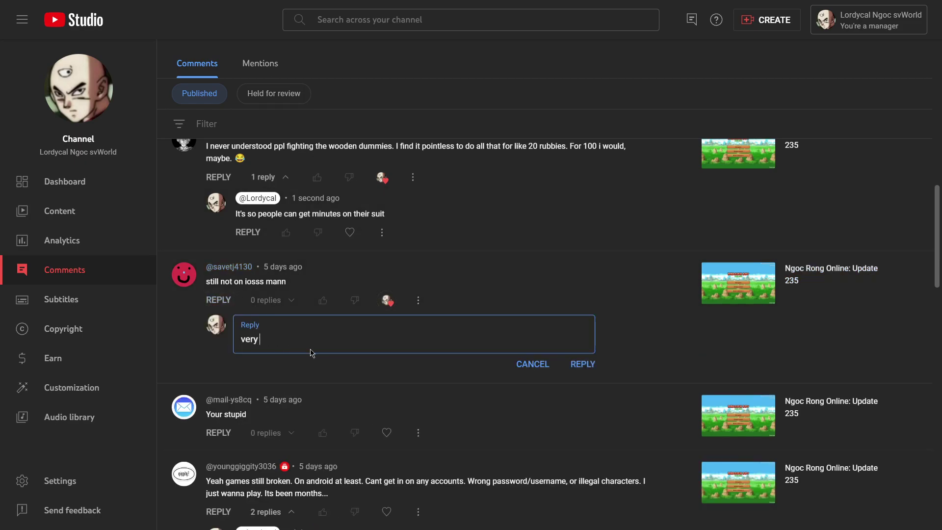
pyautogui.write('sad')
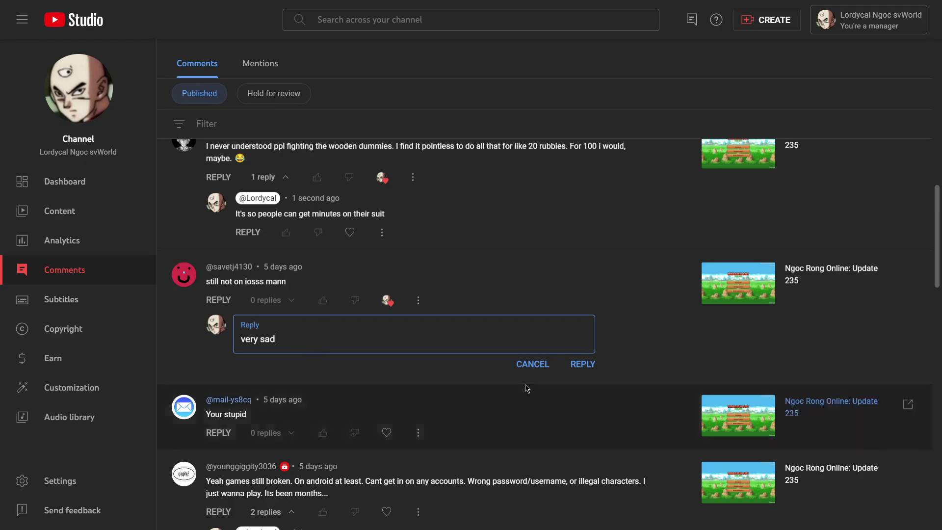
pyautogui.click(583, 364)
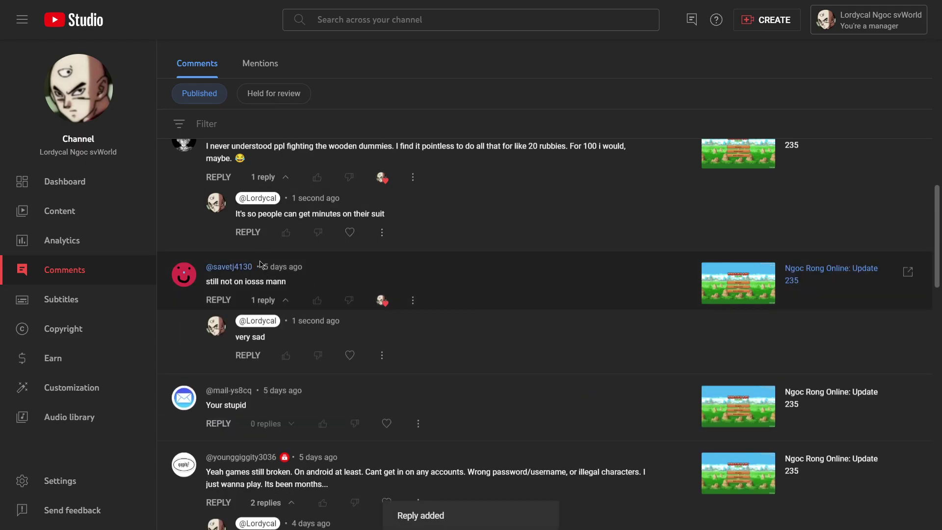
# Give a heart to the "Your stupid" comment on the Update 235 video
pyautogui.scroll(-1, 370, 341)
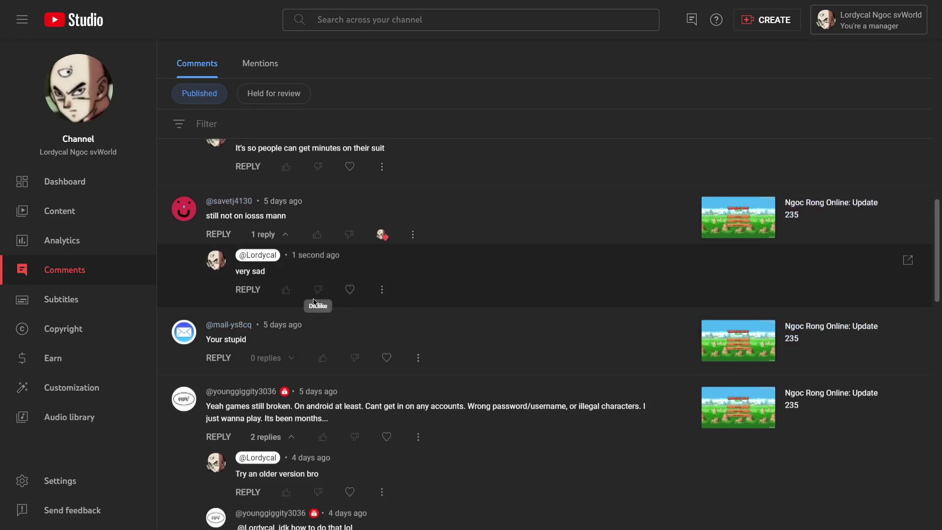
pyautogui.scroll(-2, 338, 312)
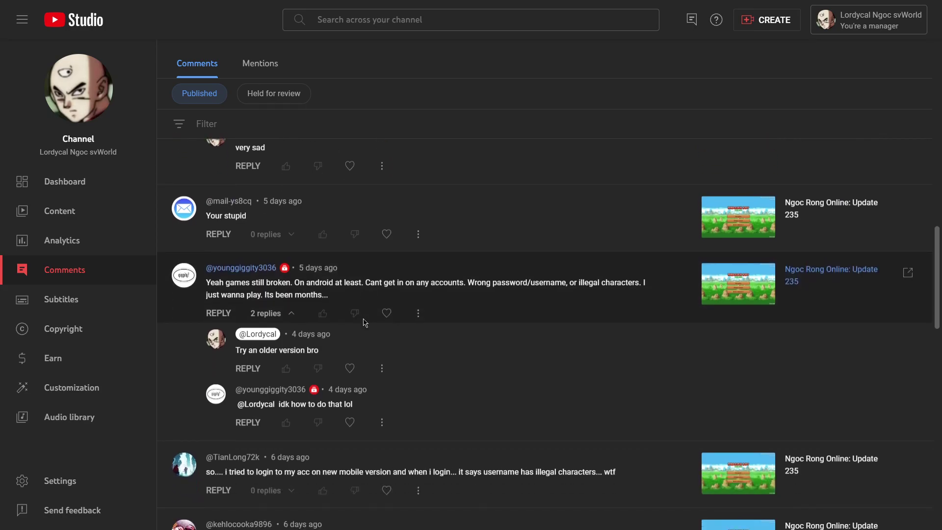
pyautogui.click(387, 227)
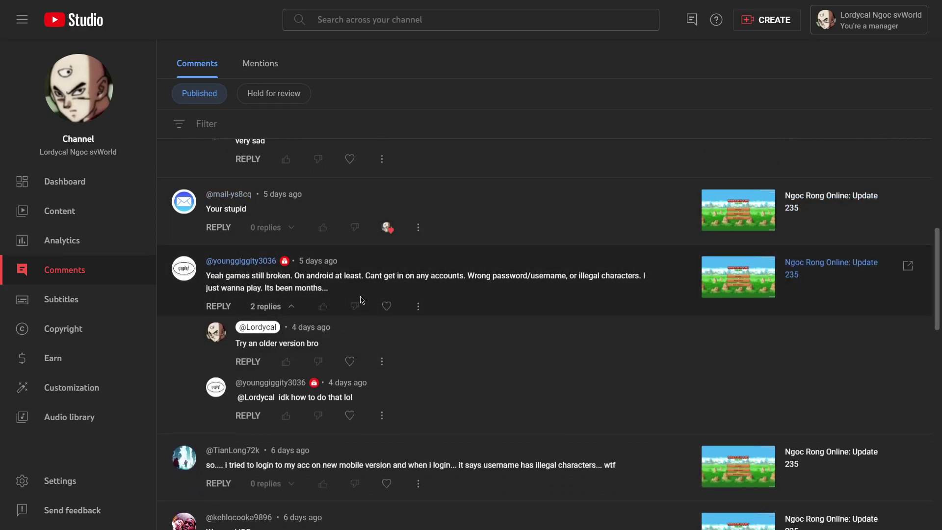
# Reply "just download older version" to the "idk how to do that lol" response in the broken Android game thread
pyautogui.scroll(-2, 363, 302)
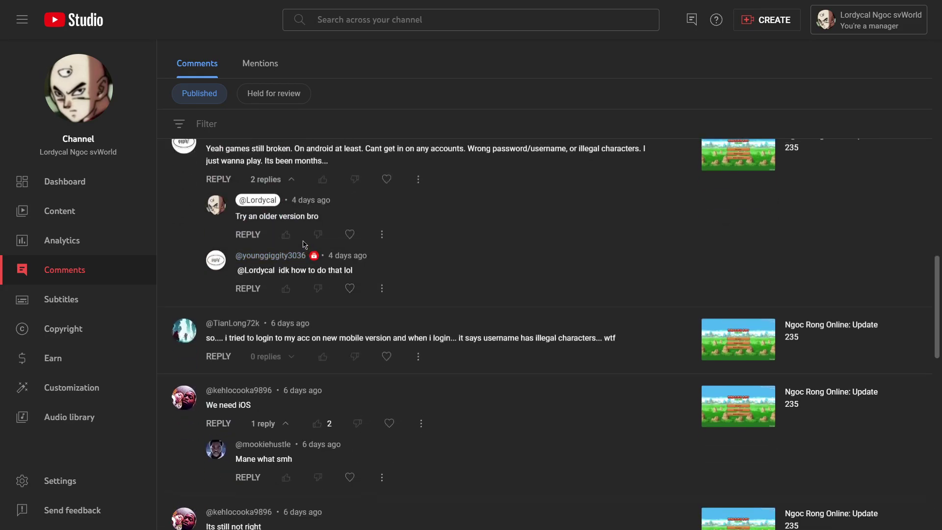
pyautogui.scroll(1, 326, 354)
pyautogui.click(248, 350)
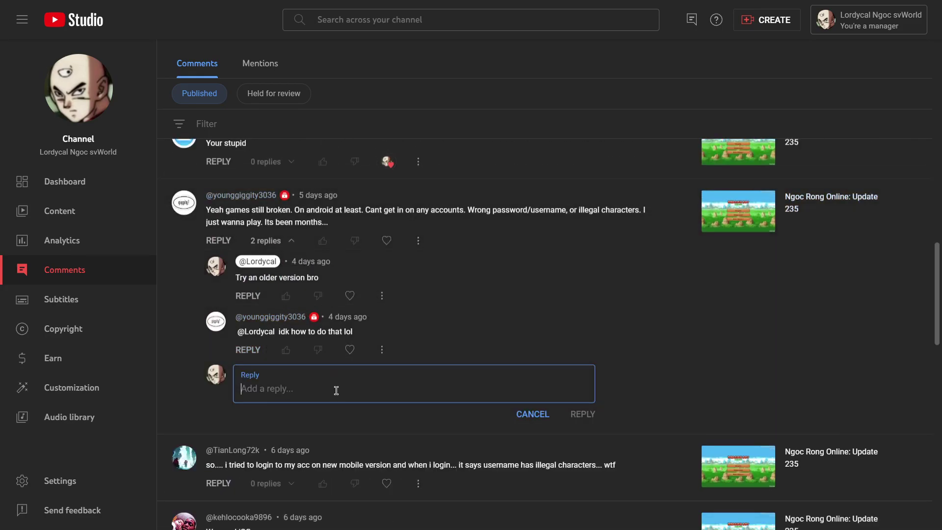
pyautogui.write('just download ol')
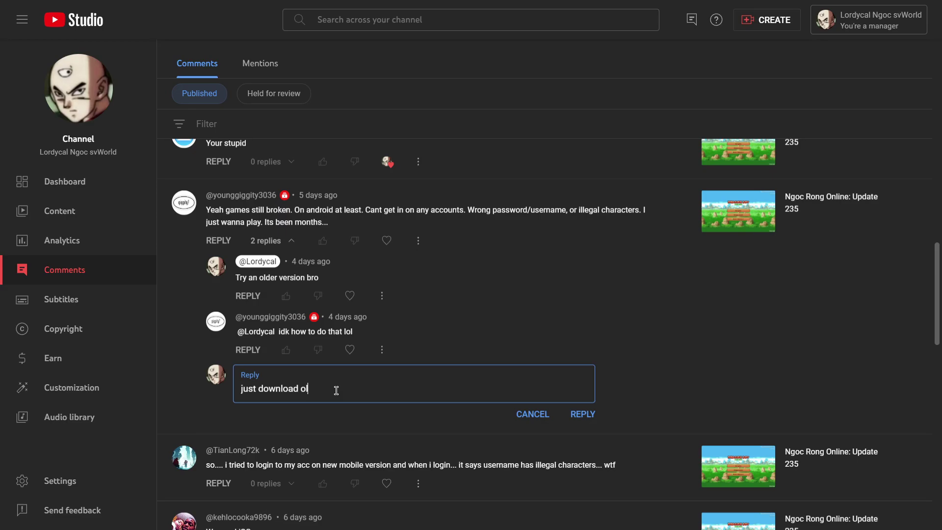
pyautogui.write('der version')
pyautogui.click(583, 414)
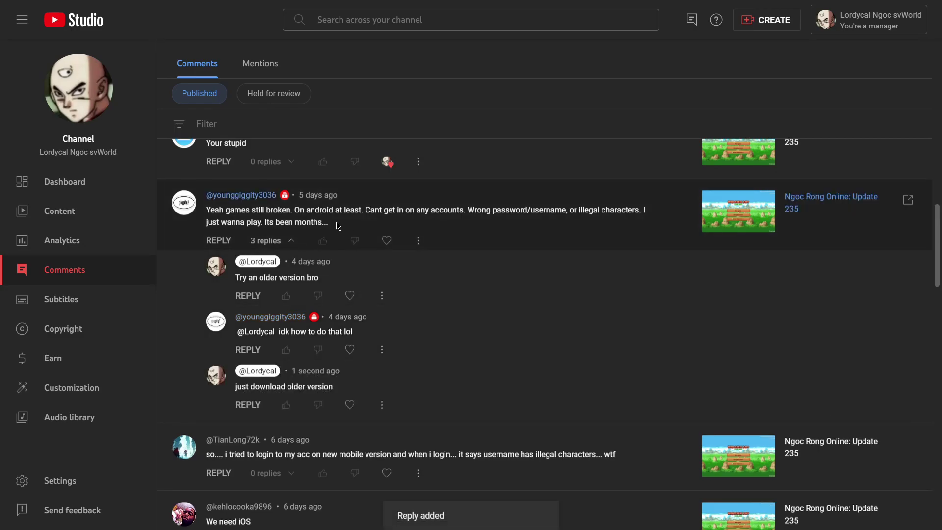
pyautogui.moveTo(337, 223); pyautogui.dragTo(254, 221)
pyautogui.tripleClick(534, 323)
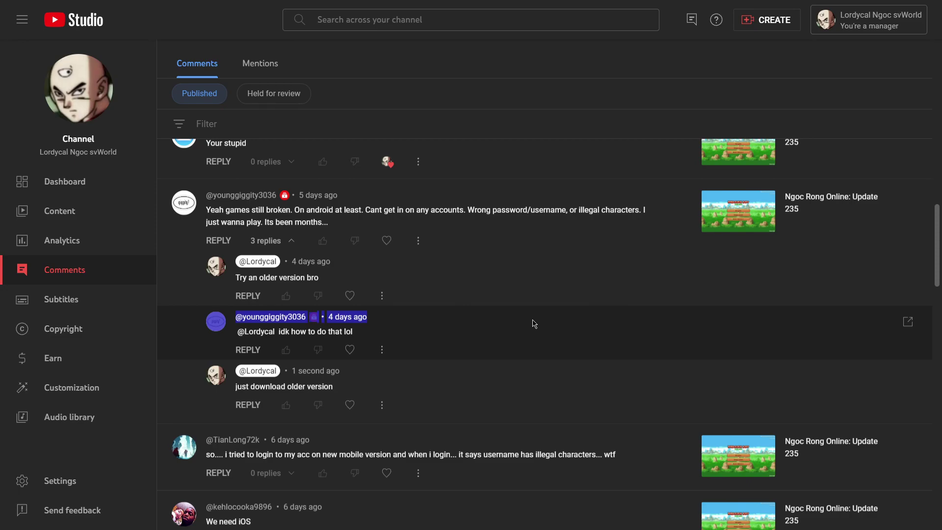
pyautogui.click(506, 294)
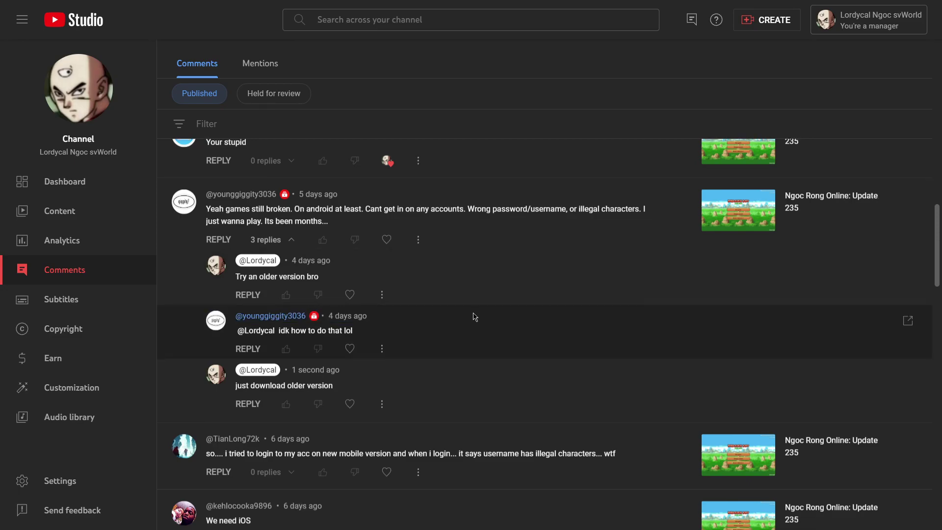
pyautogui.scroll(-1, 477, 318)
pyautogui.scroll(1, 342, 286)
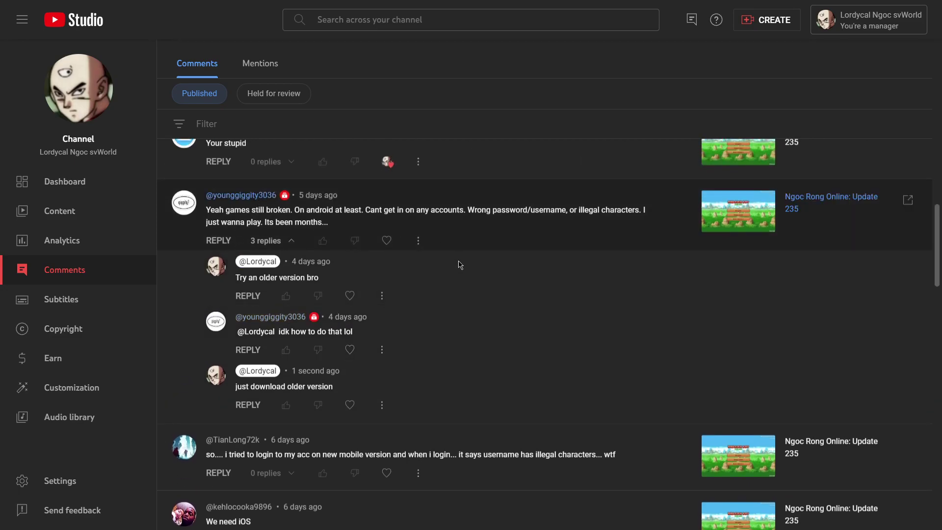
# Reply "Try making sure no spaces in the login bro" to the comment about the username having illegal characters on the new mobile version
pyautogui.scroll(-3, 387, 312)
pyautogui.doubleClick(385, 257)
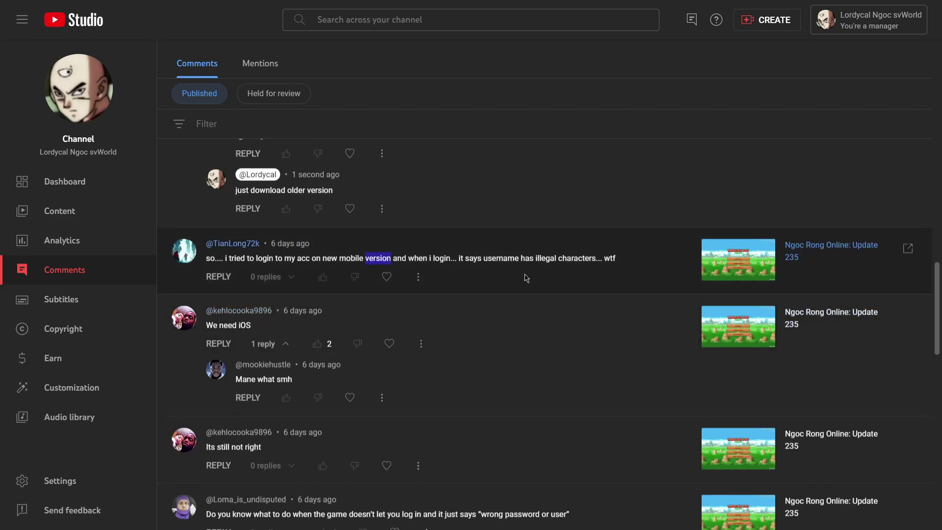
pyautogui.doubleClick(522, 257)
pyautogui.click(521, 255)
pyautogui.click(487, 289)
pyautogui.click(217, 276)
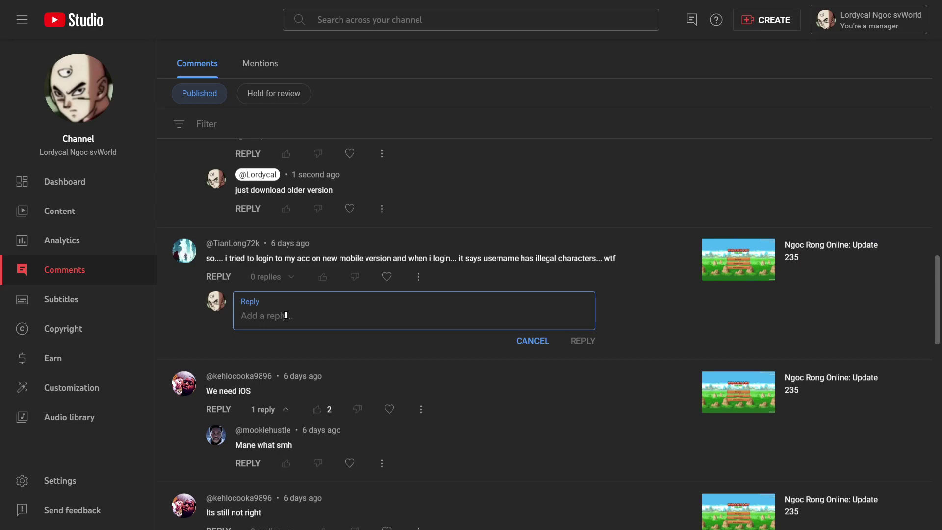
pyautogui.write('Try making sure no spaces in t')
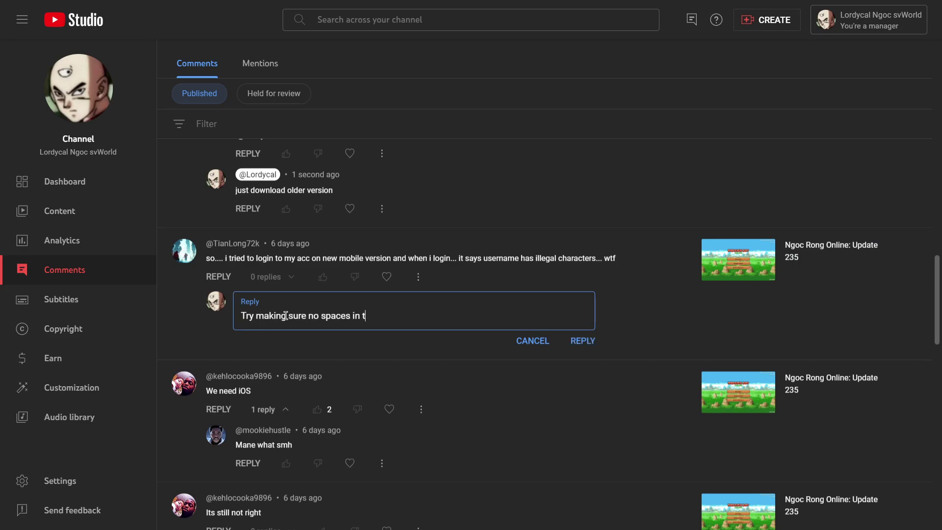
pyautogui.write('he login bro')
pyautogui.click(583, 340)
# Reply "wha" to the "Mane what smh" response under the "We need iOS" comment
pyautogui.scroll(-4, 409, 255)
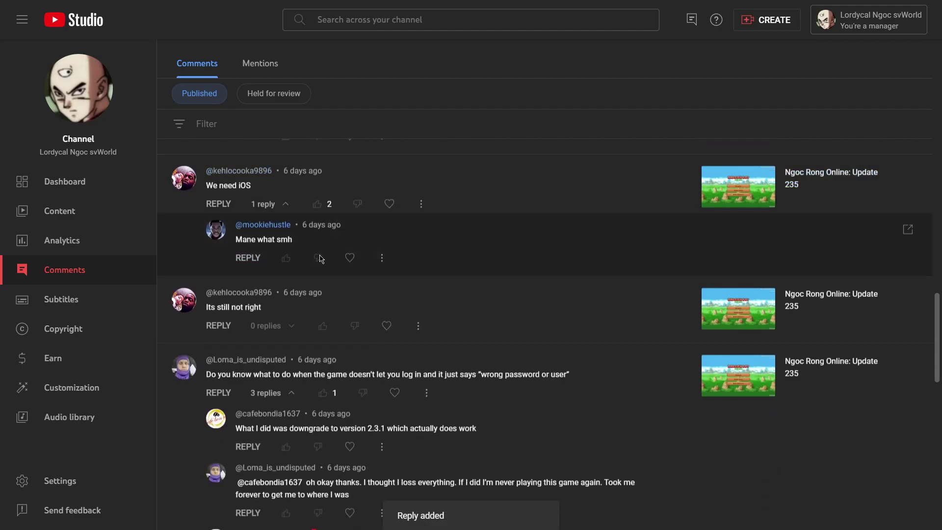
pyautogui.click(249, 258)
pyautogui.write('wha')
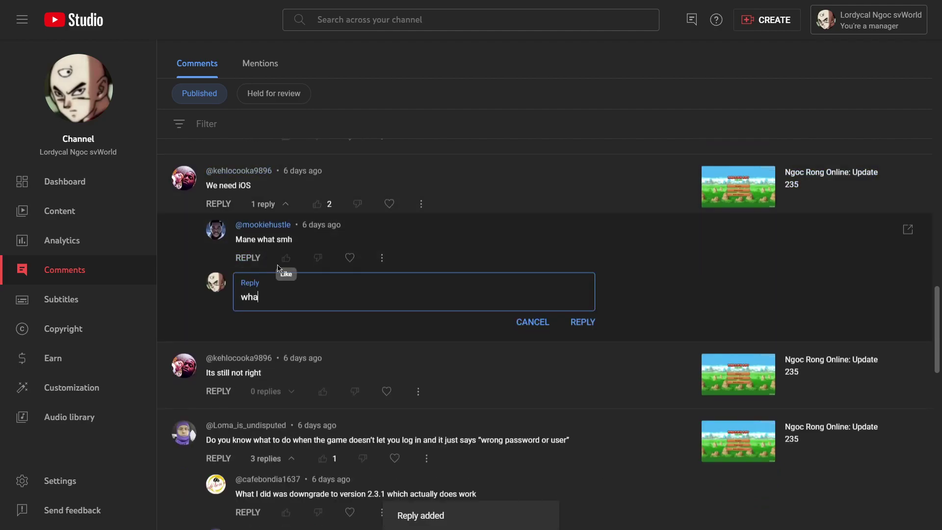
pyautogui.click(581, 324)
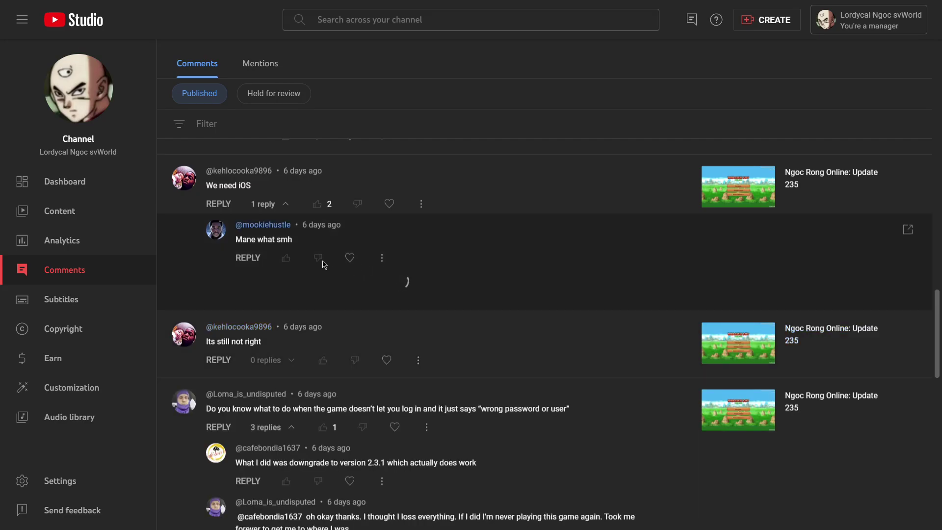
# Read the comment about the "wrong password or user" login problem and the replies suggesting a downgrade
pyautogui.scroll(-1, 337, 329)
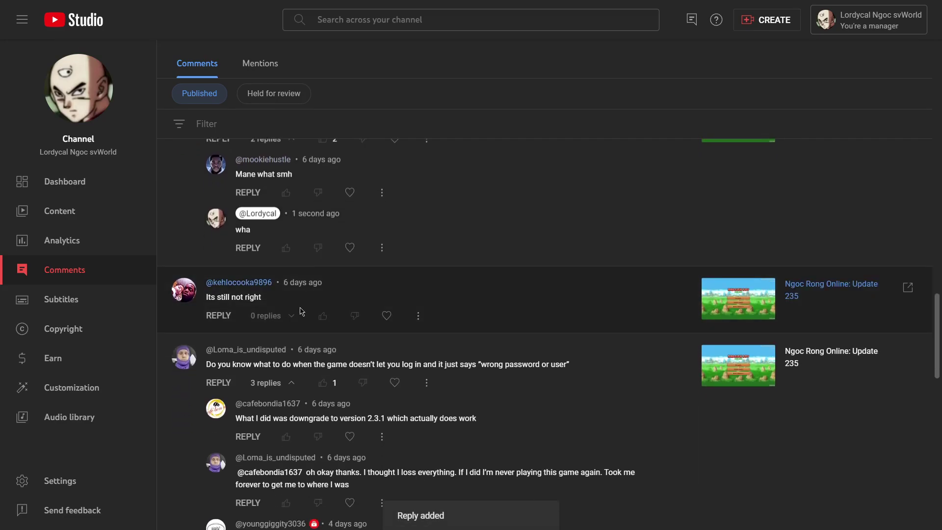
pyautogui.scroll(-1, 301, 312)
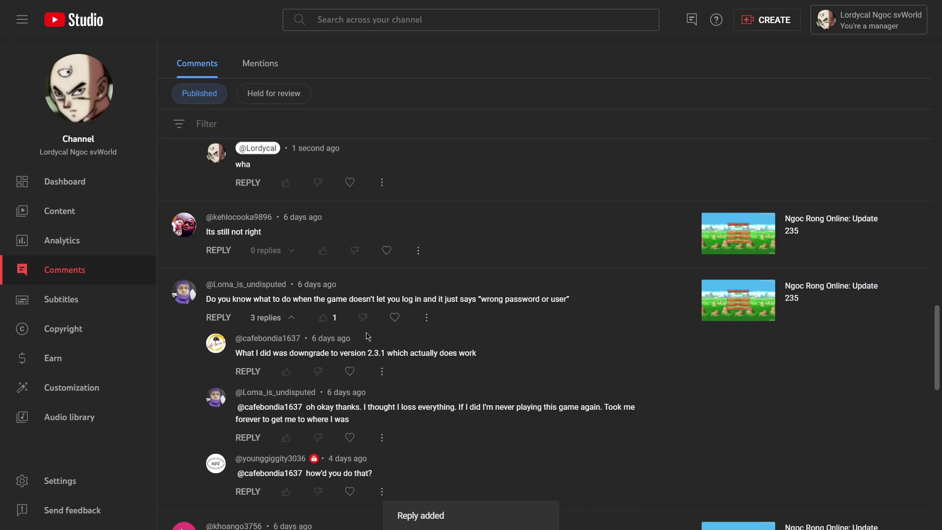
pyautogui.scroll(-1, 368, 336)
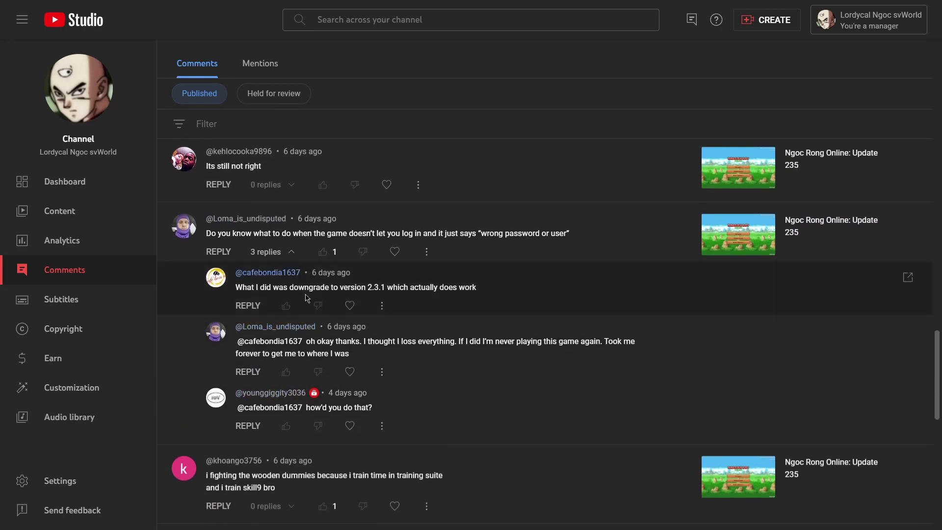
pyautogui.tripleClick(364, 233)
pyautogui.scroll(1, 454, 292)
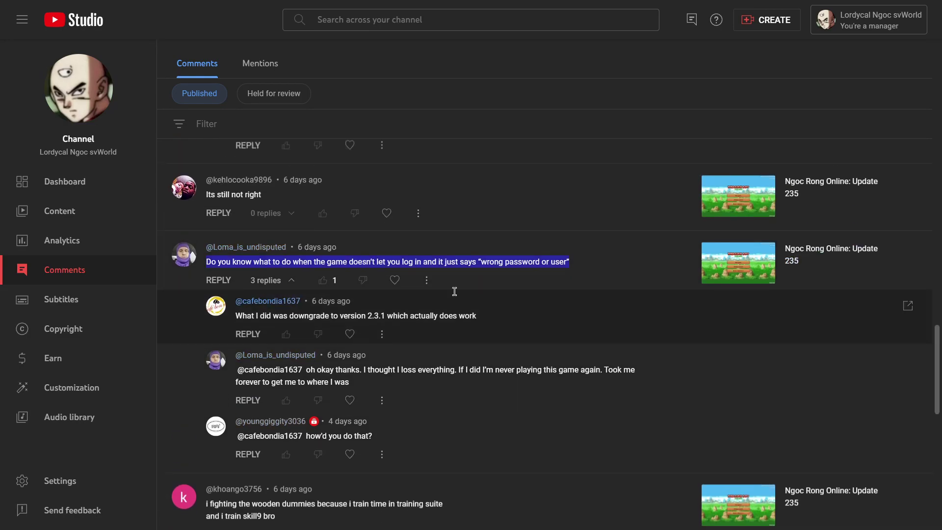
pyautogui.scroll(6, 454, 292)
pyautogui.scroll(-5, 283, 281)
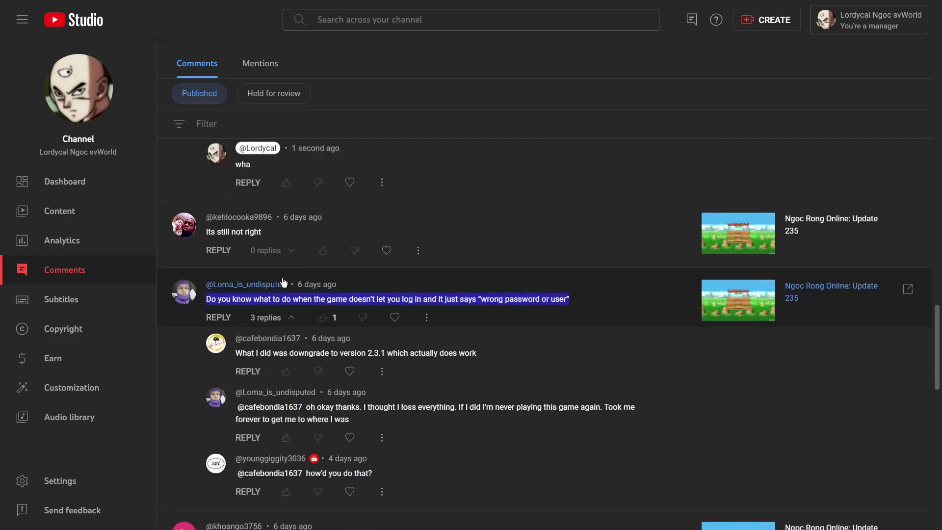
pyautogui.scroll(-1, 427, 350)
pyautogui.click(501, 319)
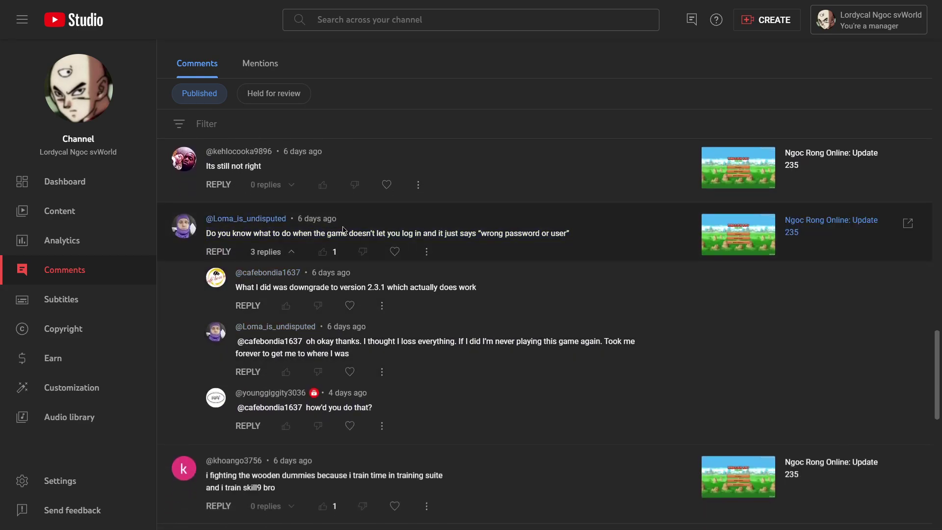
pyautogui.moveTo(384, 233); pyautogui.dragTo(584, 240)
pyautogui.click(560, 268)
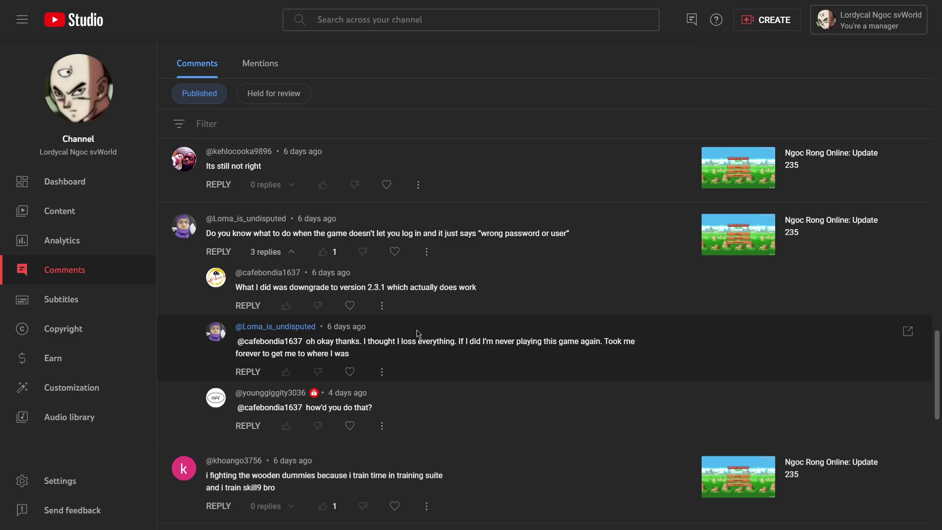
pyautogui.moveTo(489, 294); pyautogui.dragTo(261, 287)
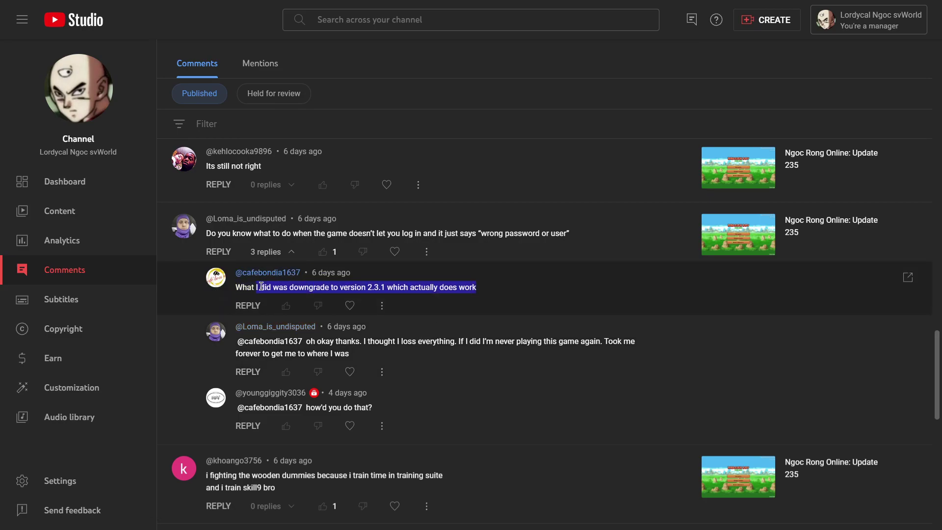
pyautogui.click(467, 285)
pyautogui.scroll(-1, 416, 346)
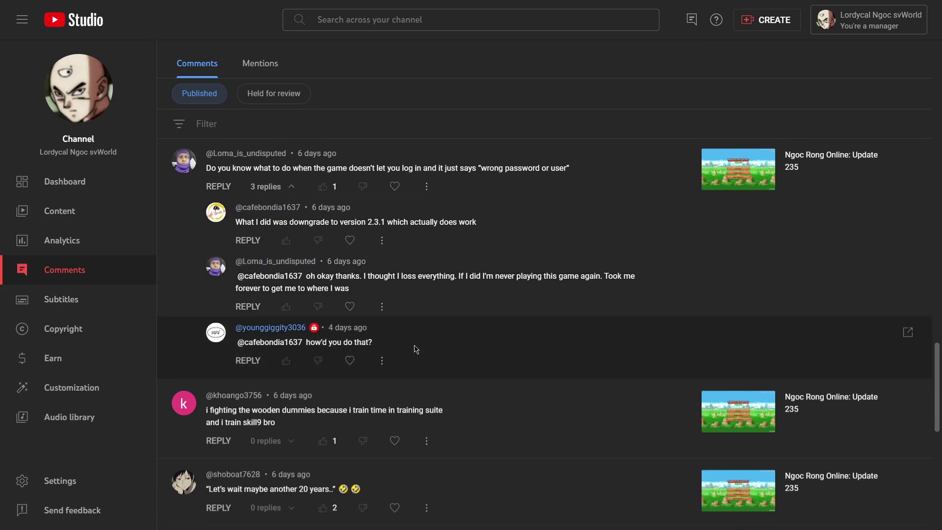
# Heart the comment about fighting wooden dummies for training suit time and skill9, and reply "Ah thank you bro"
pyautogui.scroll(-2, 416, 348)
pyautogui.moveTo(276, 291); pyautogui.dragTo(207, 276)
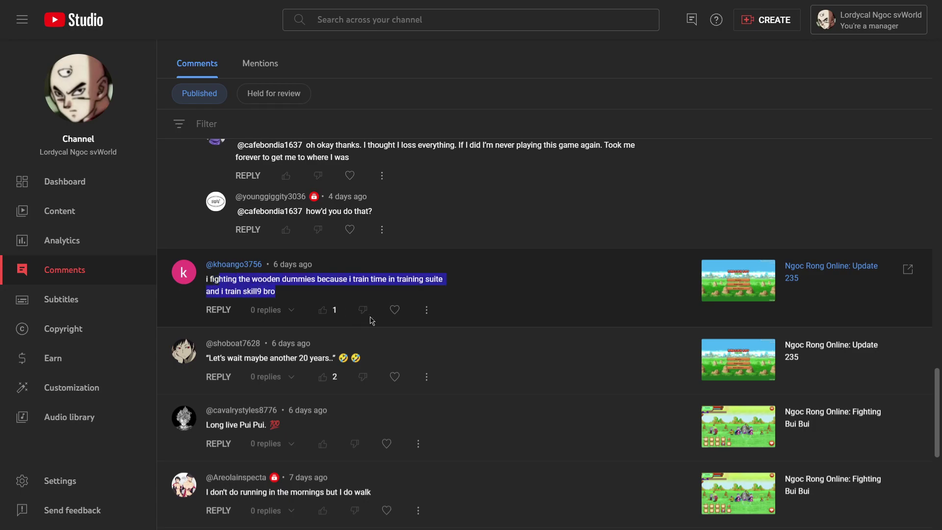
pyautogui.click(395, 310)
pyautogui.click(218, 309)
pyautogui.write('A')
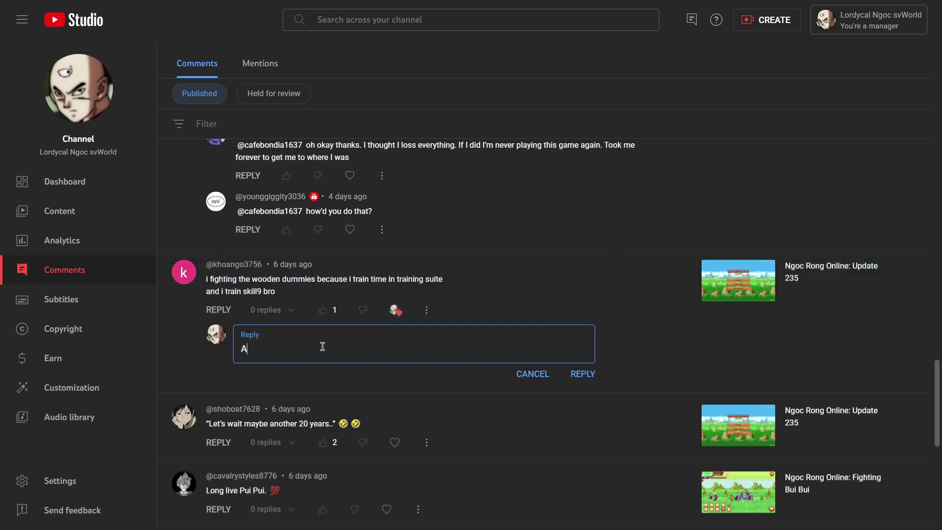
pyautogui.write('h thank you bro')
pyautogui.click(577, 382)
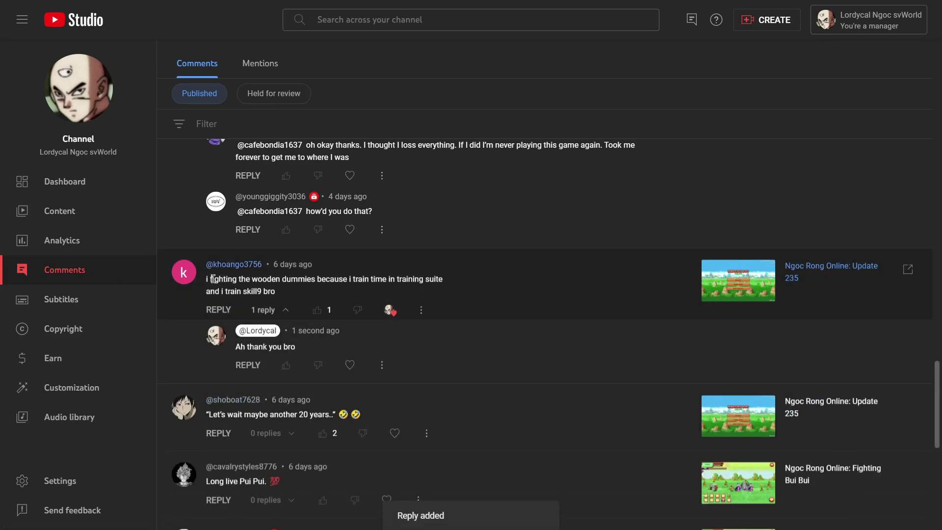
# Give a heart to the purple hearts comment on the Ngoc Talk Online titles video
pyautogui.scroll(-2, 369, 283)
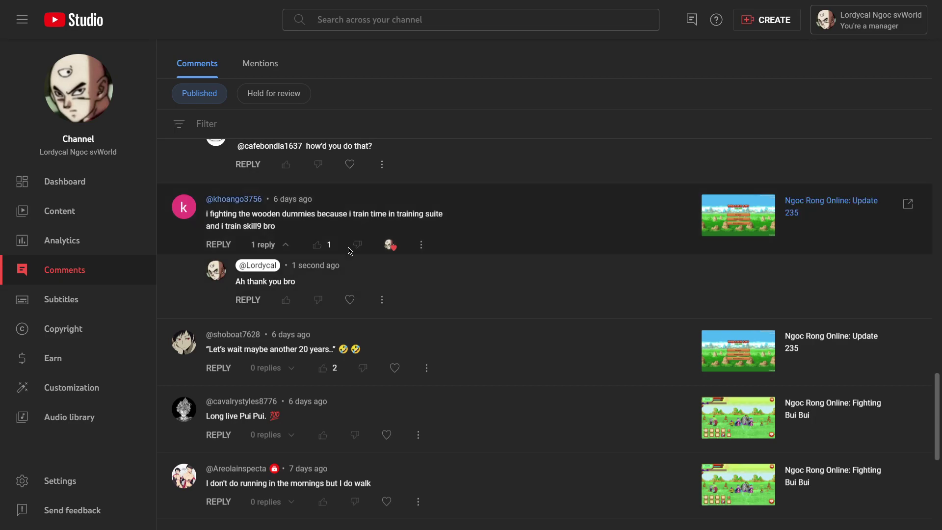
pyautogui.scroll(-4, 380, 283)
pyautogui.scroll(-2, 312, 348)
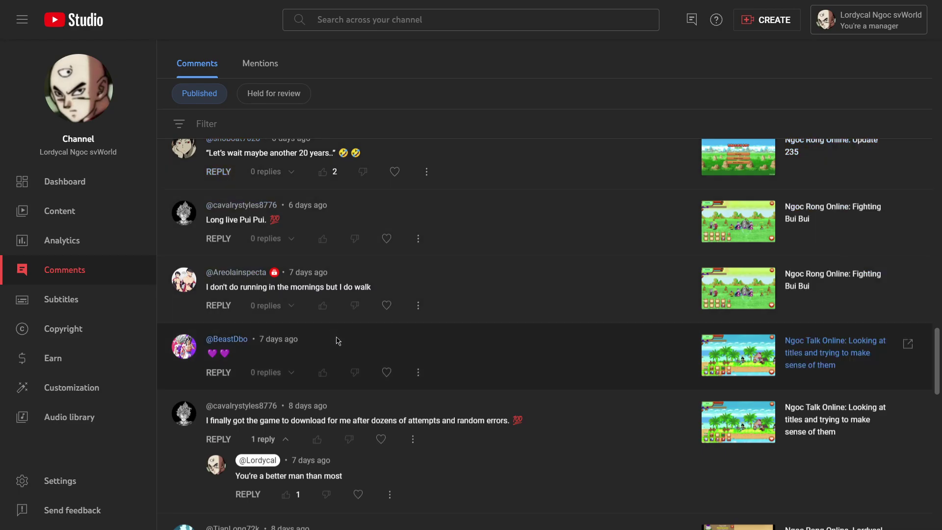
pyautogui.scroll(-1, 337, 338)
pyautogui.click(387, 307)
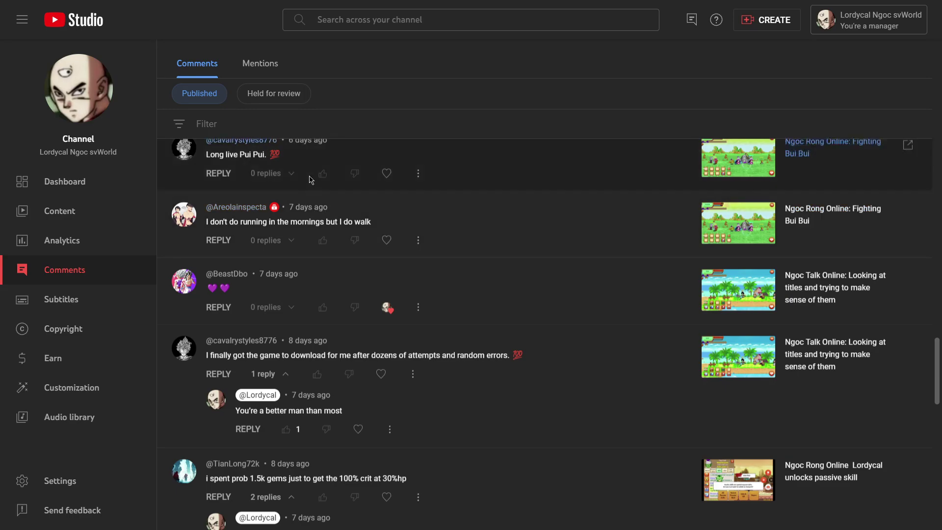
# Heart the "I don't do running in the mornings but I do walk" comment and reply "Noble"
pyautogui.click(387, 240)
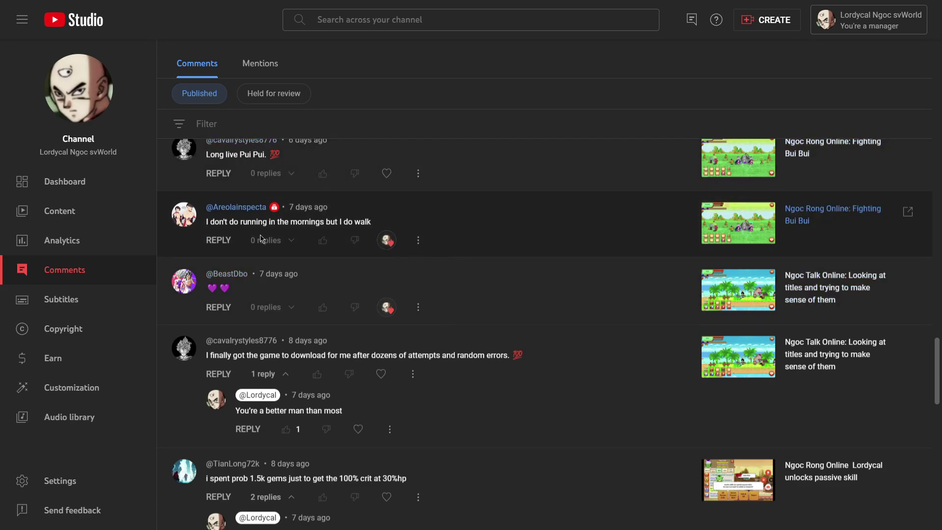
pyautogui.click(219, 240)
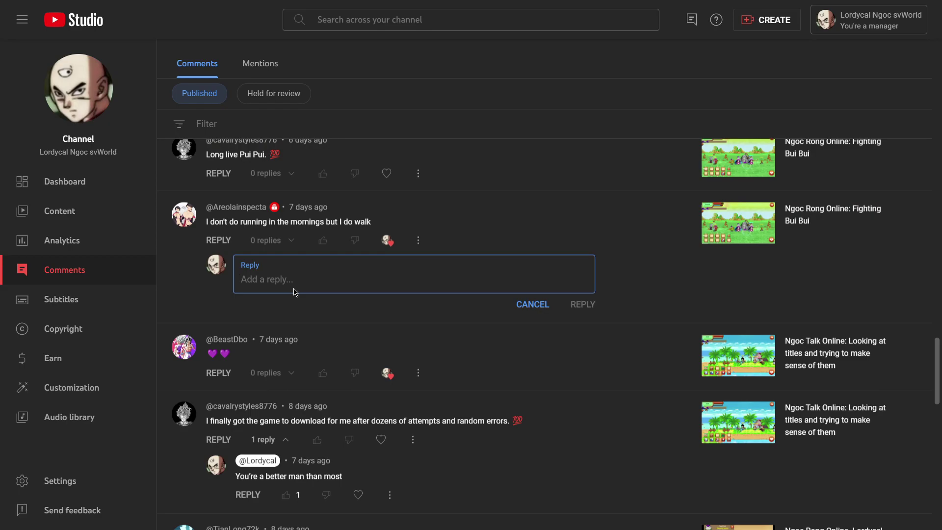
pyautogui.write('Noble')
pyautogui.click(576, 304)
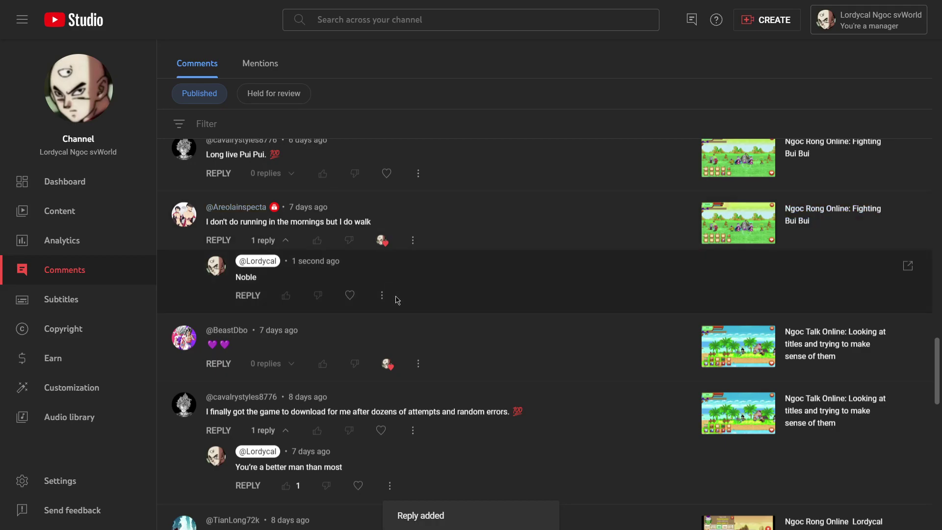
# Reply "never spend gems on the game" to the "hell na lmao" response in the 1.5k gems comment thread
pyautogui.scroll(-6, 360, 278)
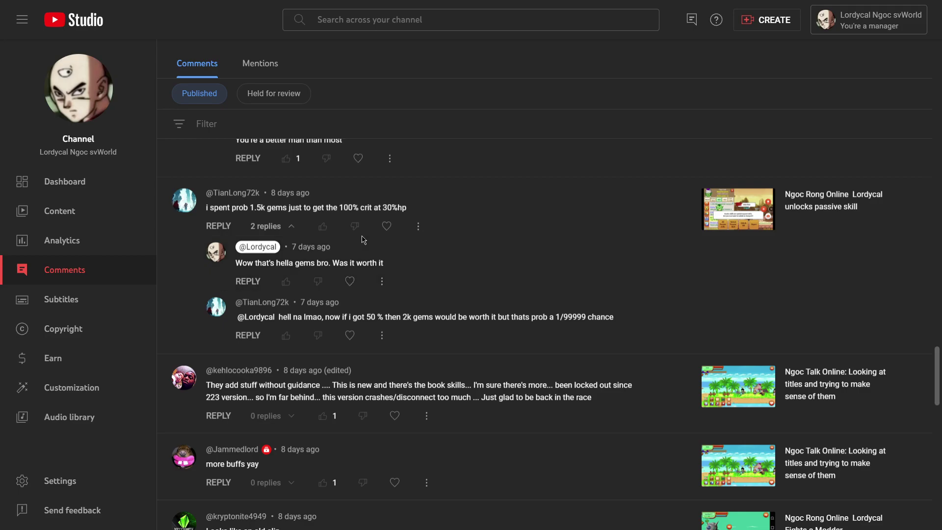
pyautogui.scroll(-1, 368, 290)
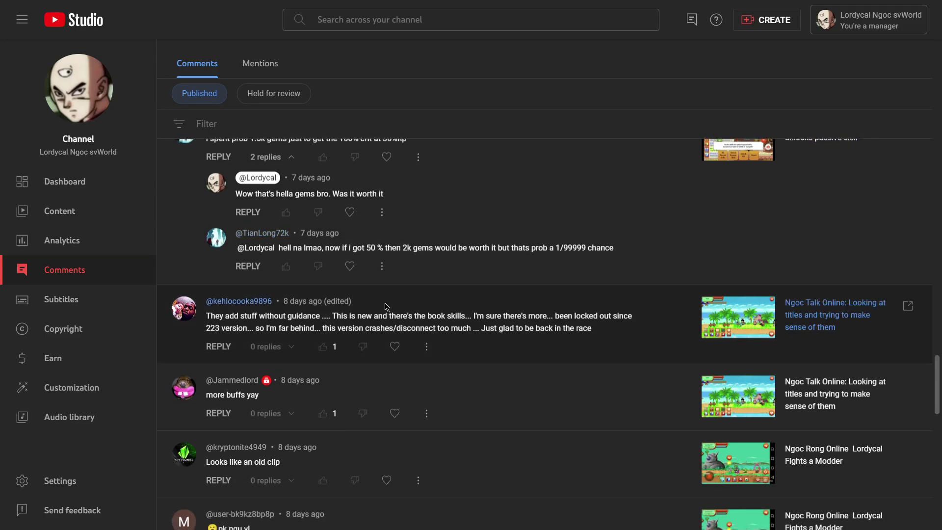
pyautogui.scroll(-3, 386, 305)
pyautogui.scroll(3, 387, 306)
pyautogui.scroll(1, 387, 306)
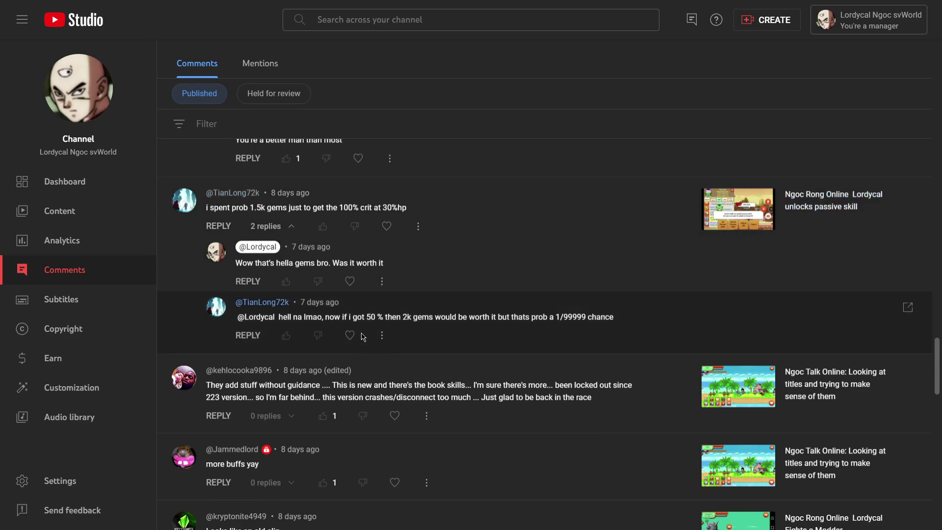
pyautogui.click(248, 336)
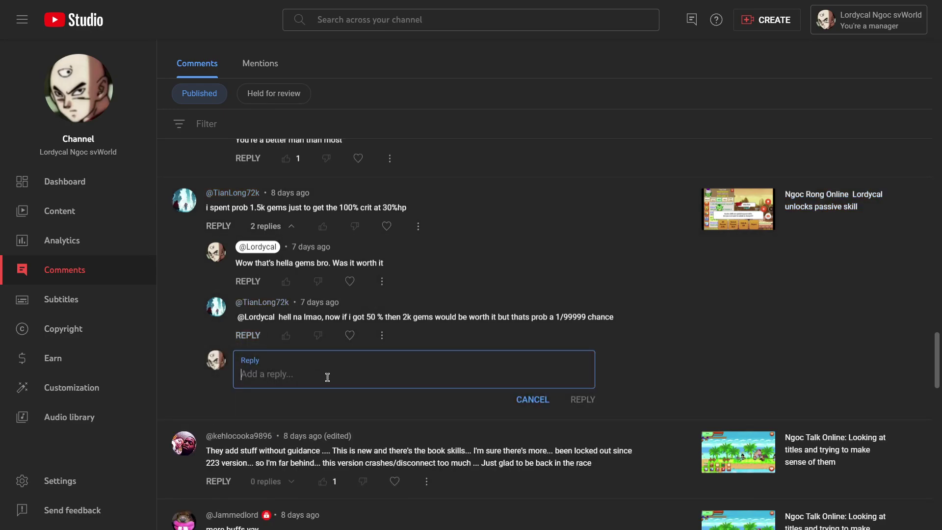
pyautogui.write('never spend gems on the game')
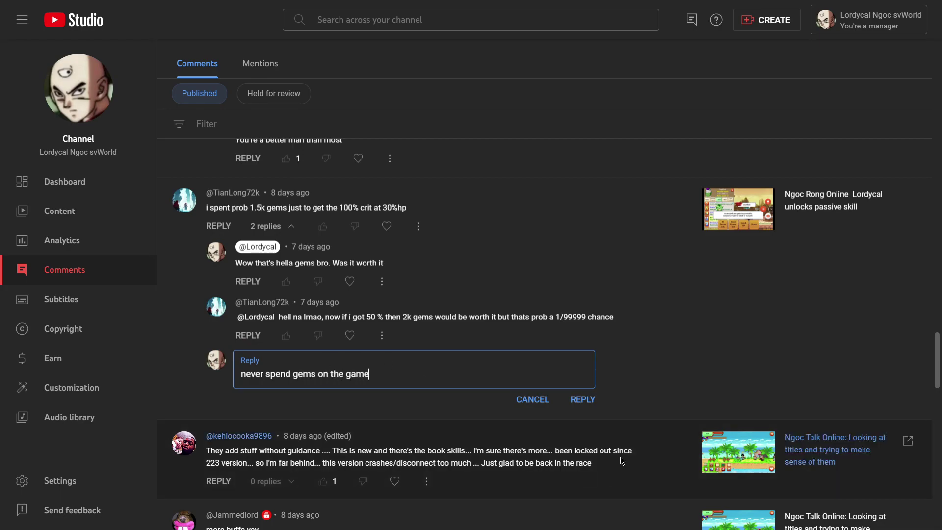
pyautogui.click(583, 400)
# Reply "agreed brother" to the comment about stuff being added without guidance and the version crashing too much
pyautogui.scroll(-2, 346, 400)
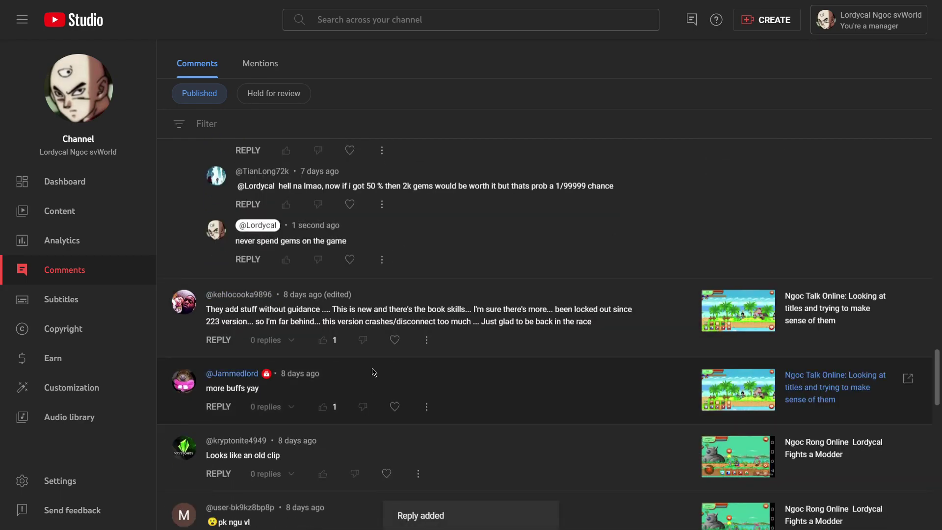
pyautogui.tripleClick(467, 303)
pyautogui.moveTo(498, 312); pyautogui.dragTo(500, 320)
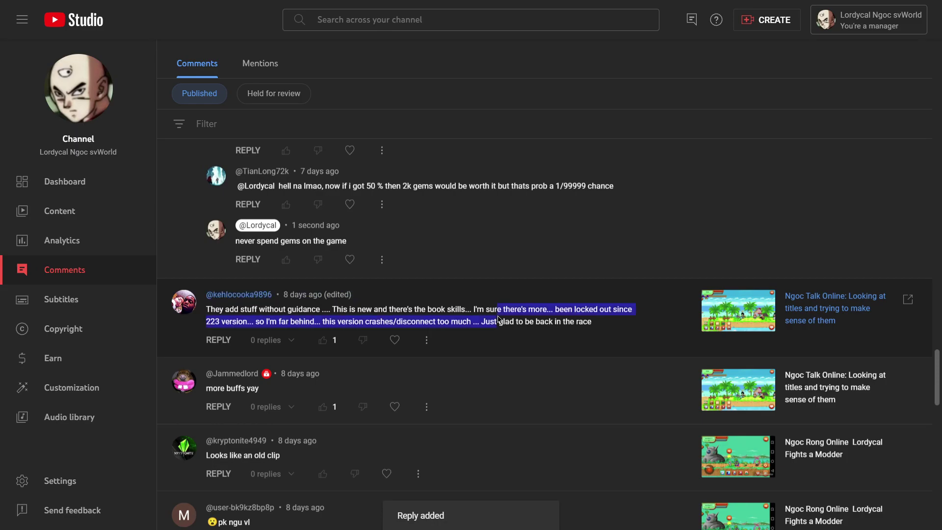
pyautogui.tripleClick(488, 320)
pyautogui.click(381, 318)
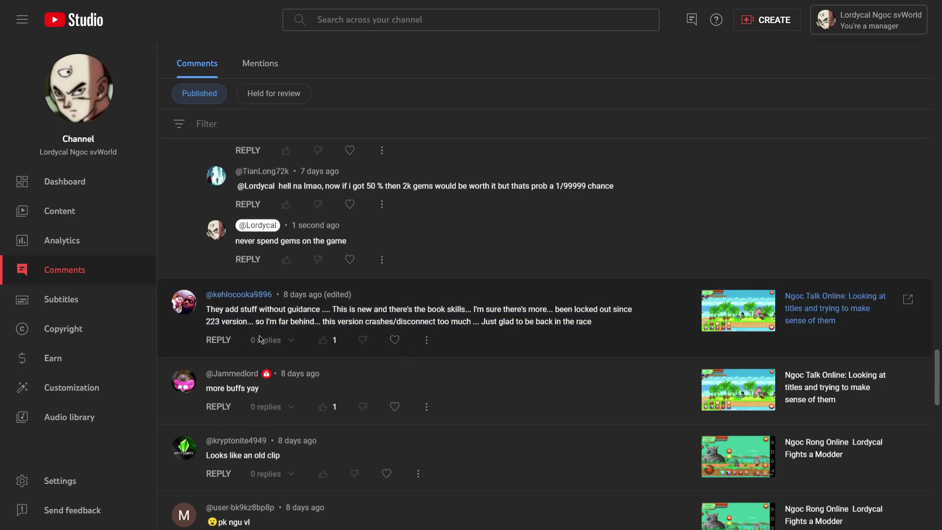
pyautogui.click(218, 340)
pyautogui.write('ag')
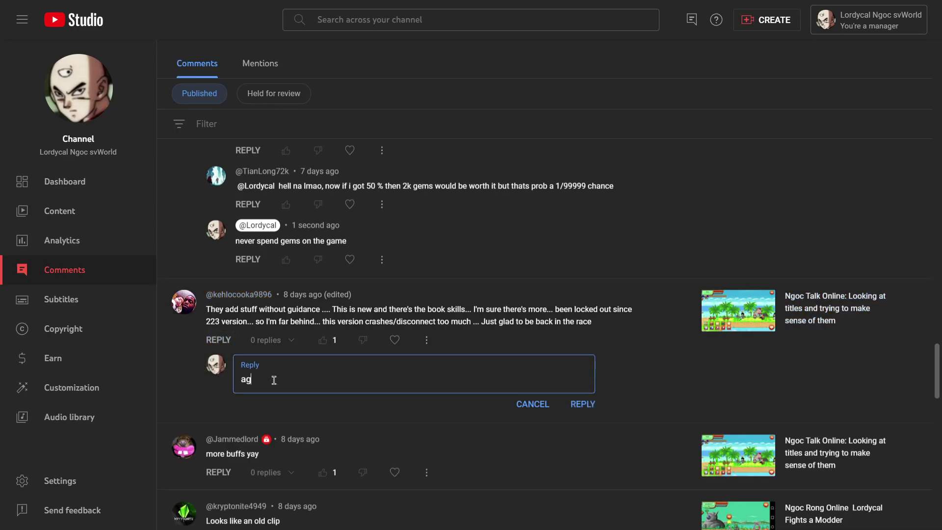
pyautogui.write('reed brother')
pyautogui.click(572, 400)
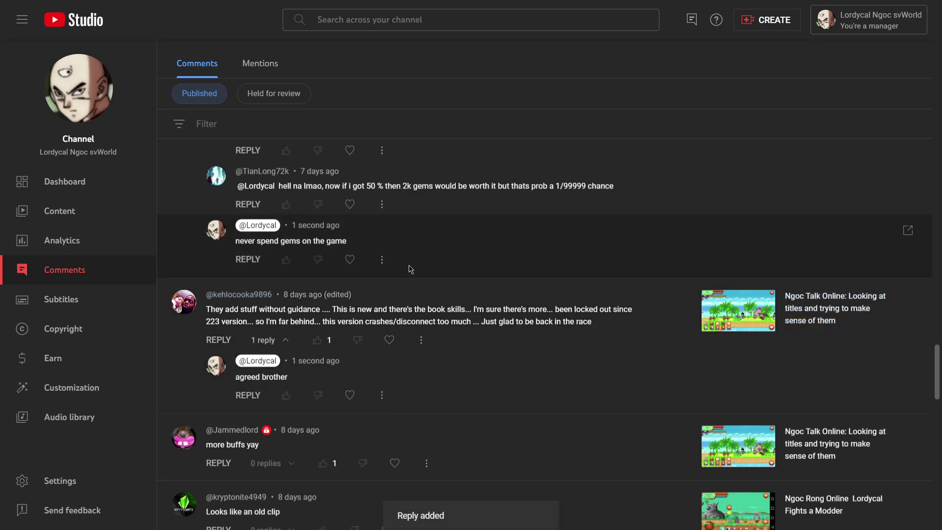
# Reply "Very old clip" to the "Looks like an old clip" comment on the Lordycal Fights a Modder video
pyautogui.scroll(-1, 254, 252)
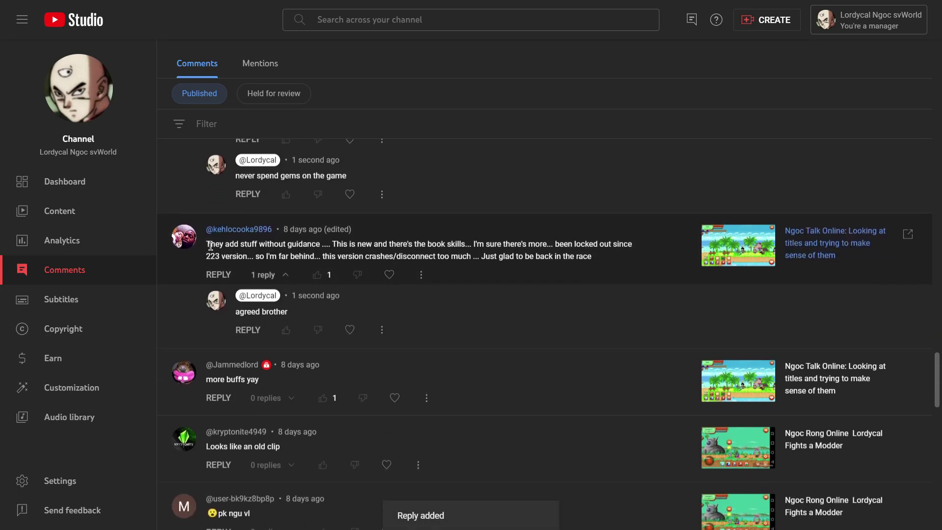
pyautogui.moveTo(211, 245); pyautogui.dragTo(593, 258)
pyautogui.click(627, 257)
pyautogui.scroll(-2, 448, 262)
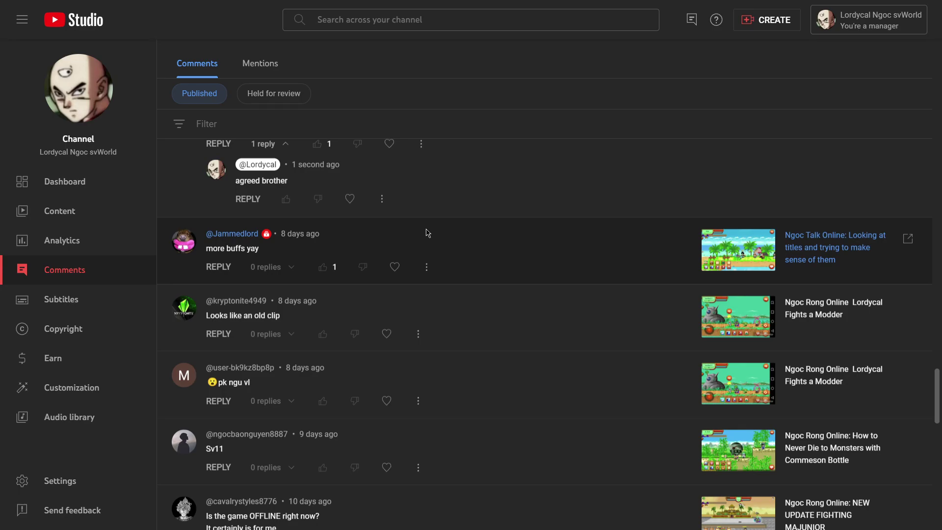
pyautogui.scroll(-1, 443, 231)
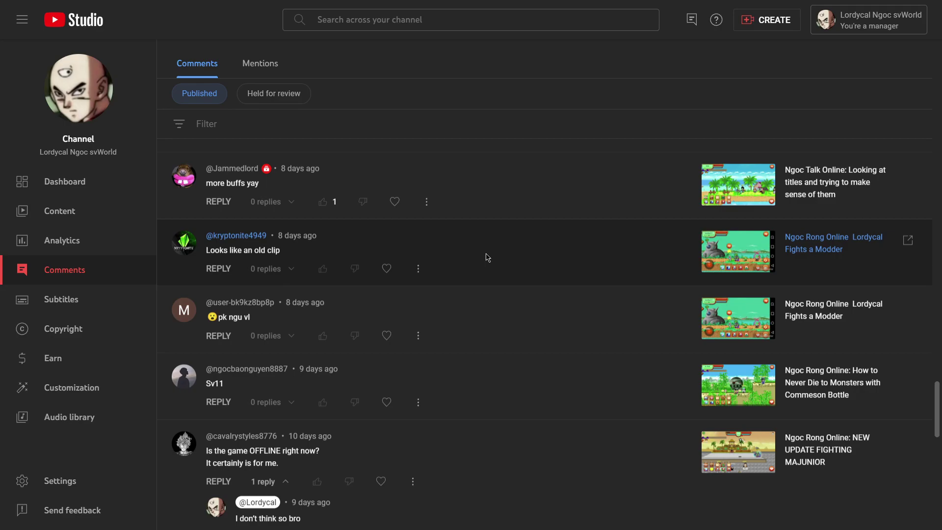
pyautogui.click(219, 268)
pyautogui.write('Very old clip')
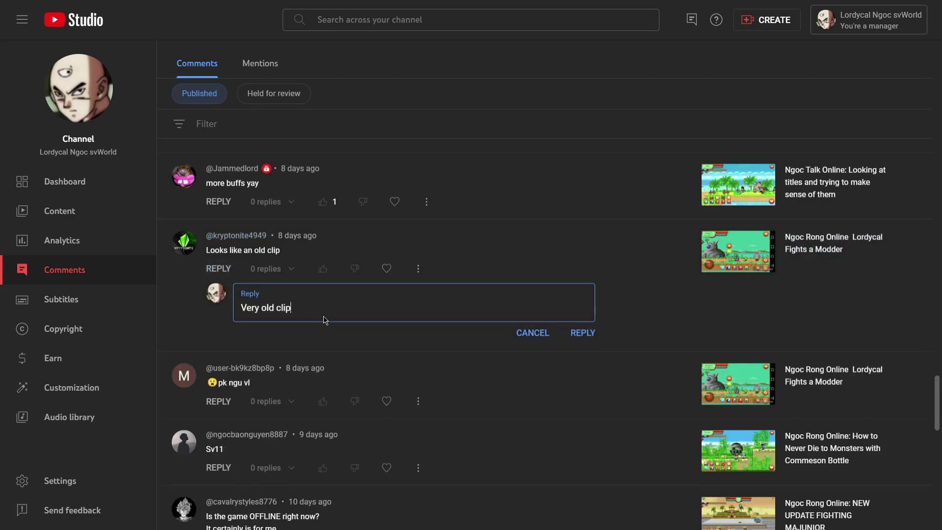
pyautogui.click(594, 334)
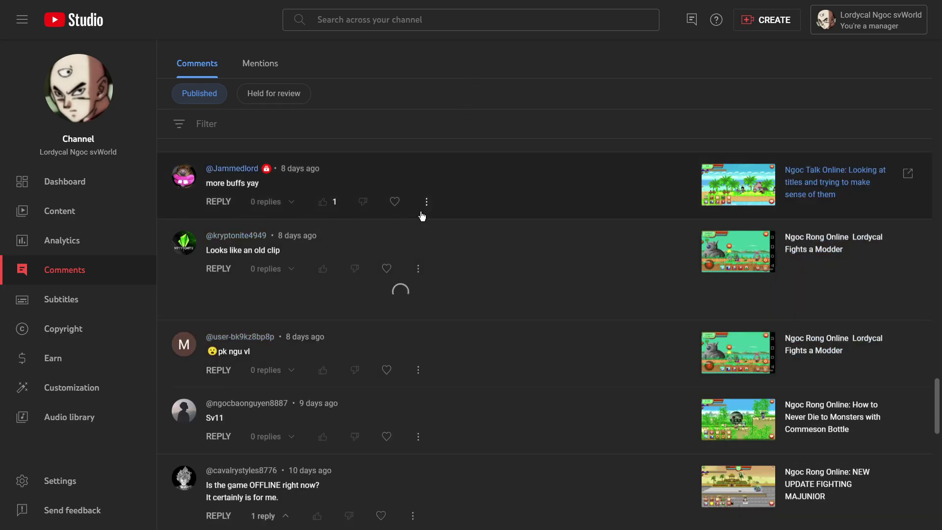
# Heart the "Sv11" comment on the Commeson Bottle video and reply "svWorld. Ban Khoe Khong"
pyautogui.scroll(-1, 513, 226)
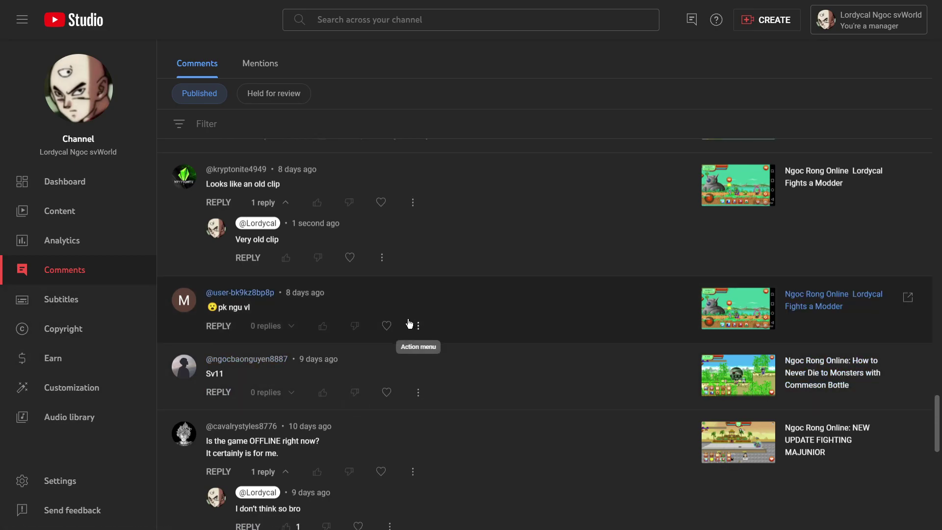
pyautogui.scroll(-2, 393, 321)
pyautogui.click(387, 327)
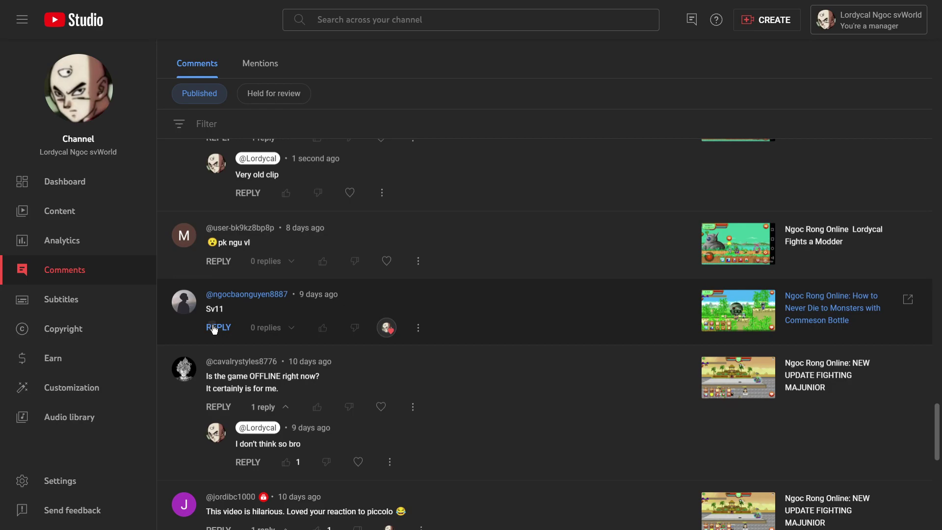
pyautogui.click(218, 328)
pyautogui.write('sc')
pyautogui.write('Wo')
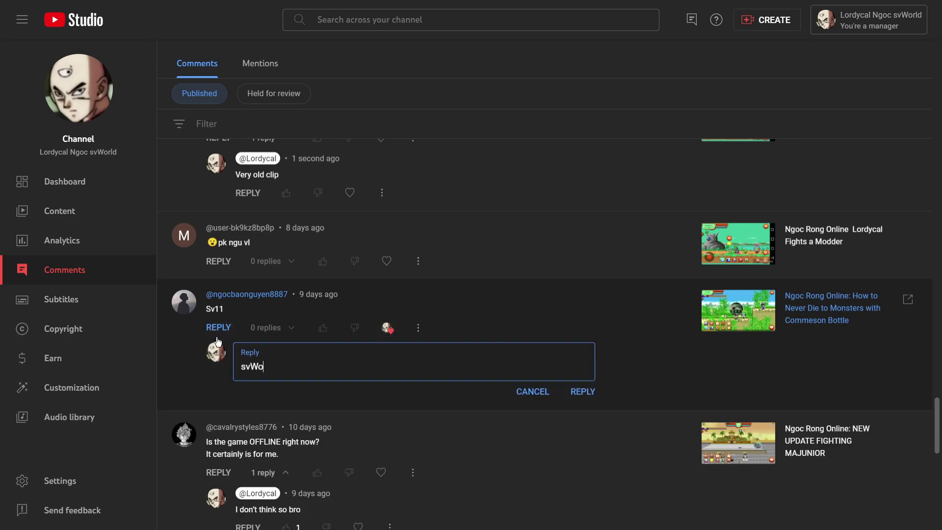
pyautogui.write('rld. Ban Khoe Khong')
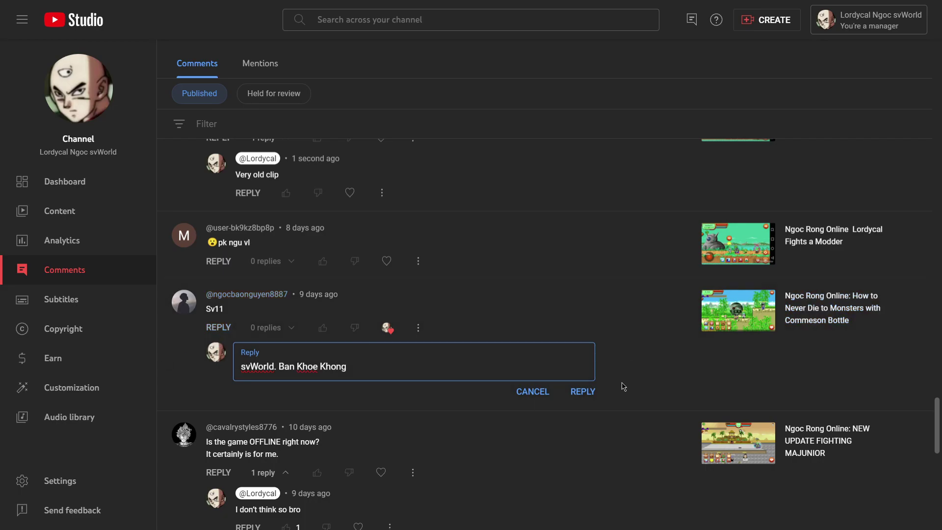
pyautogui.click(582, 392)
# Read through the comment threads on the NEW UPDATE FIGHTING MAJUNIOR video
pyautogui.scroll(-6, 366, 289)
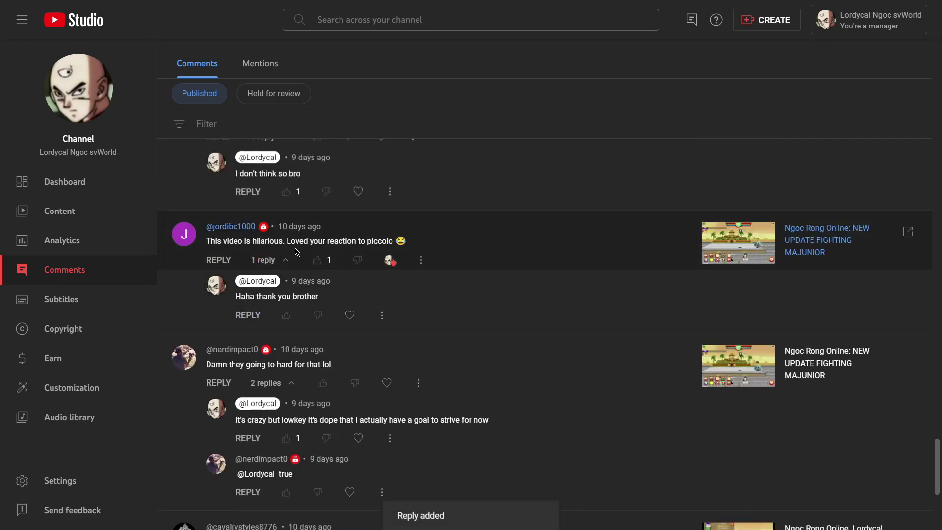
pyautogui.doubleClick(279, 237)
pyautogui.click(338, 242)
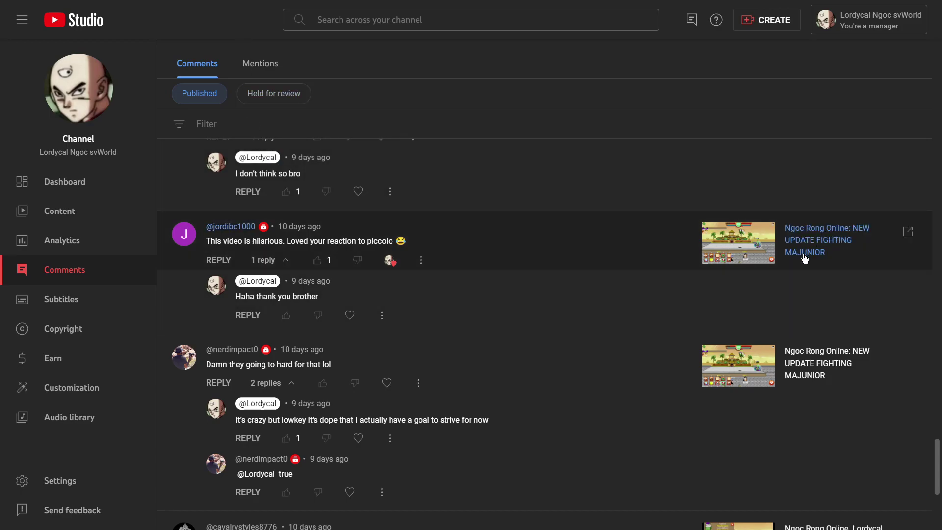
pyautogui.scroll(-3, 391, 258)
pyautogui.scroll(-1, 357, 342)
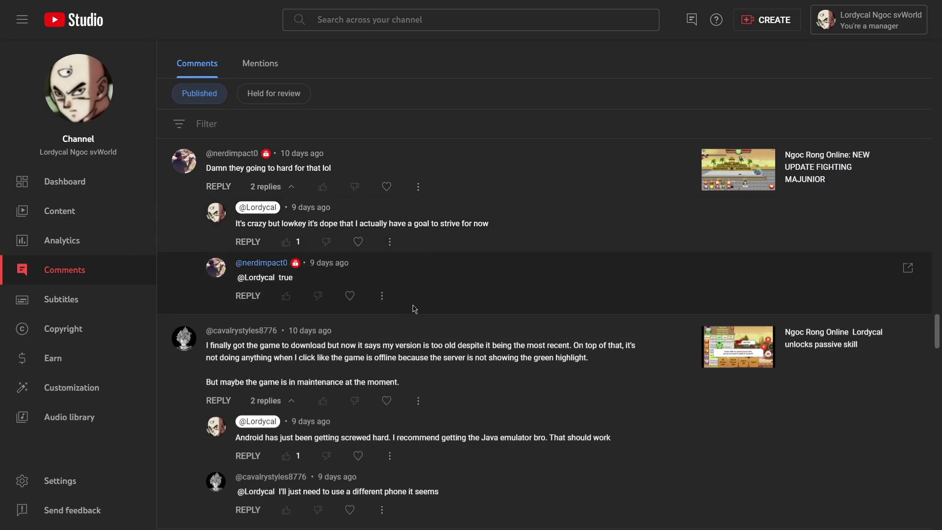
# Heart the "Hope you feel better soon man!" comment and reply "Thank you brother!"
pyautogui.scroll(-7, 414, 308)
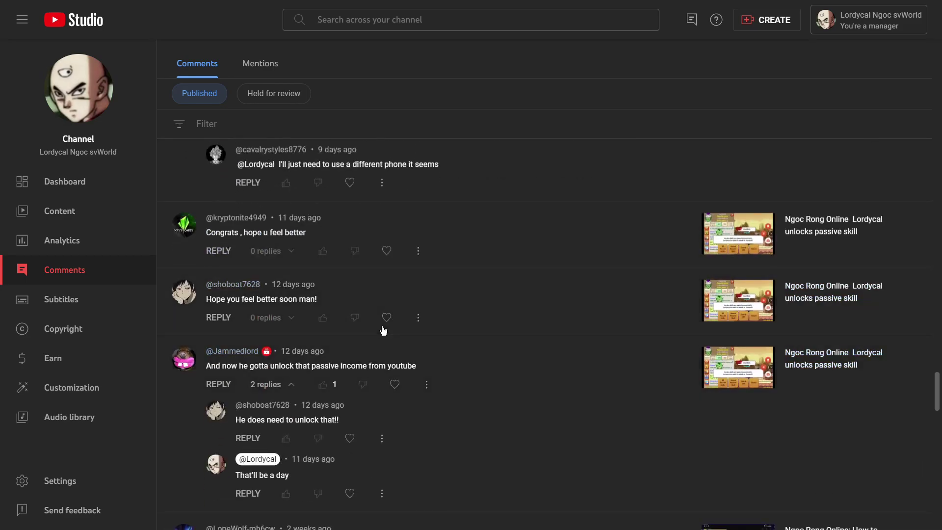
pyautogui.click(387, 319)
pyautogui.click(218, 318)
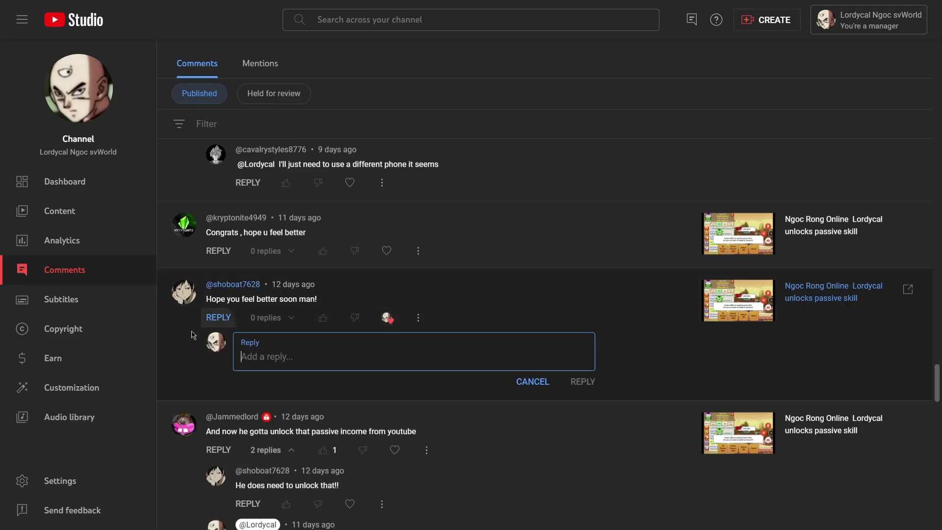
pyautogui.write('Yha')
pyautogui.press('BackSpace')
pyautogui.write('Thank ')
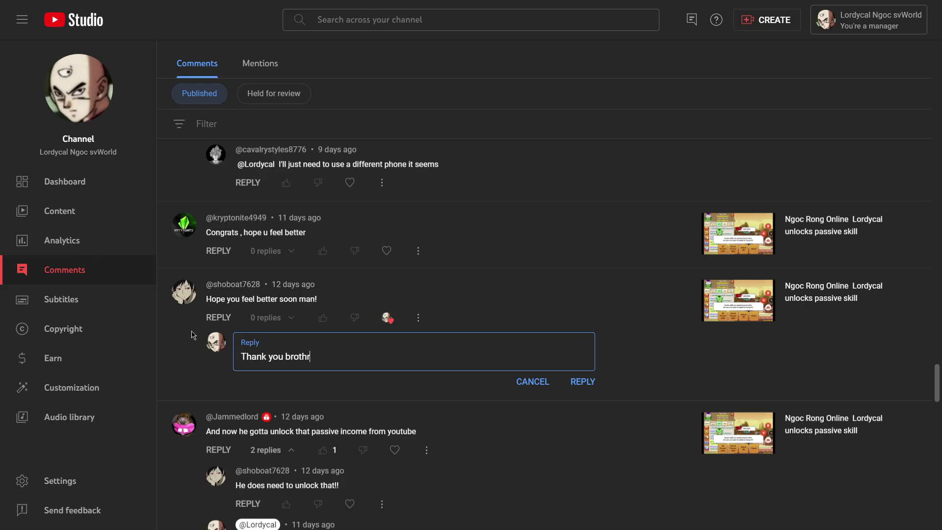
pyautogui.write('you brother')
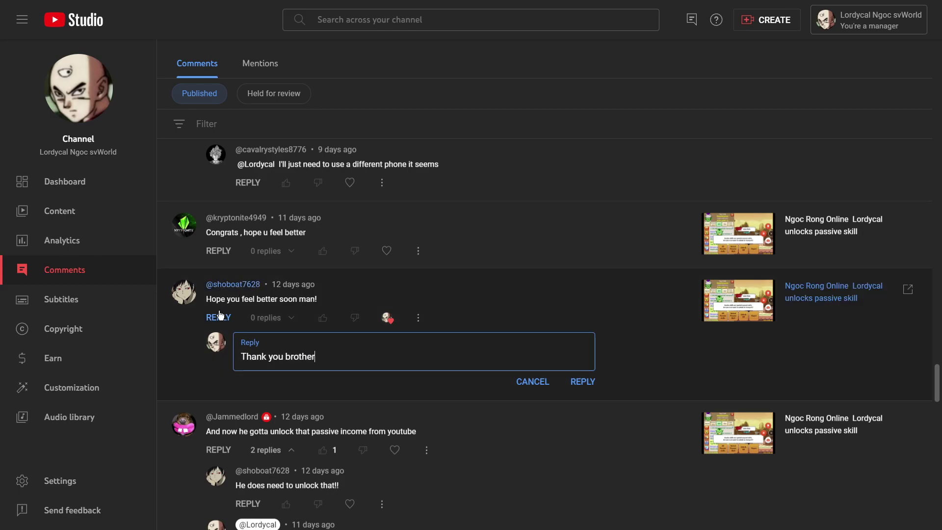
pyautogui.write('!')
pyautogui.click(577, 381)
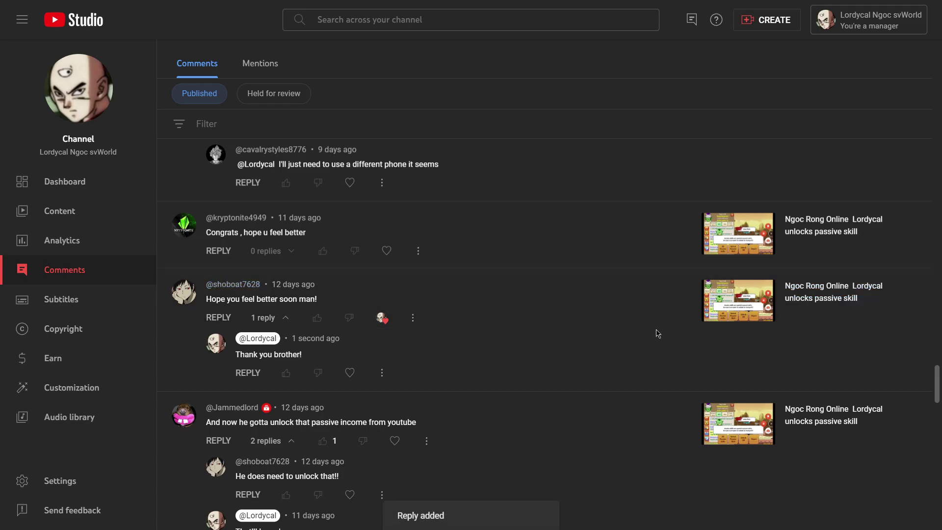
# Heart the response about an ongoing war against all the issues of ngoc rong and reply "BRO FR THO"
pyautogui.scroll(-5, 656, 330)
pyautogui.scroll(-5, 241, 318)
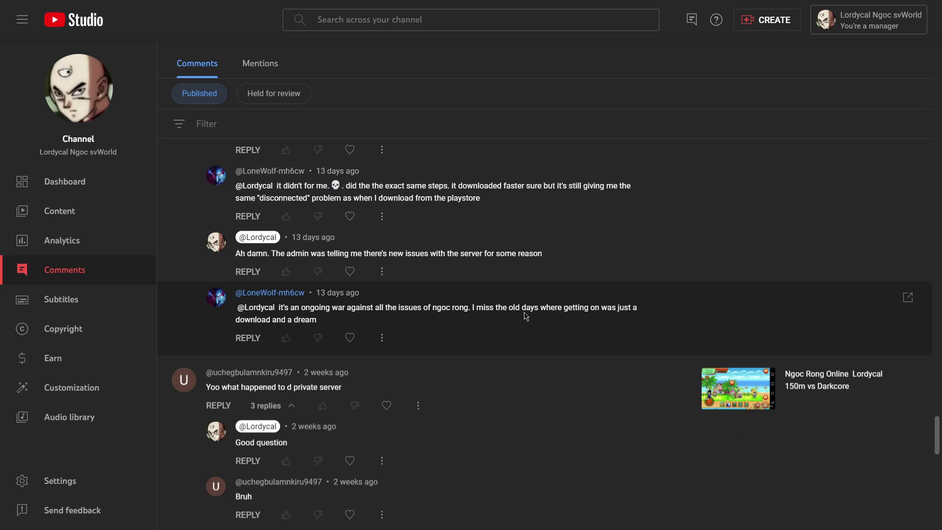
pyautogui.click(344, 339)
pyautogui.click(249, 338)
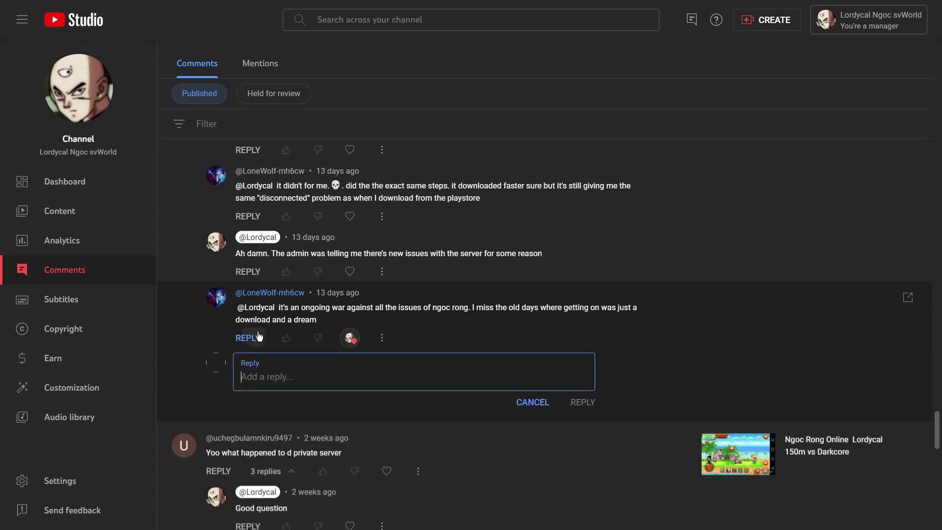
pyautogui.write('BRO FR ')
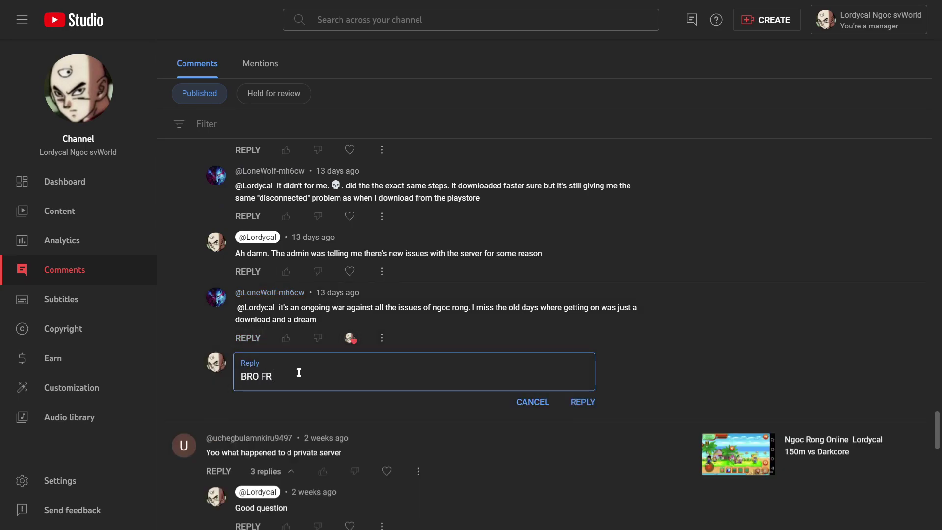
pyautogui.write('THO')
pyautogui.click(583, 402)
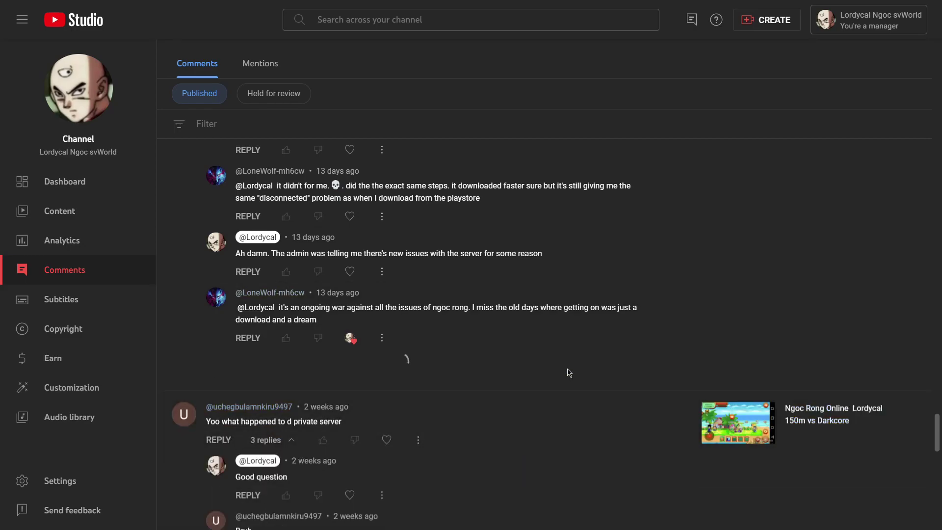
# Read the thread asking what happened to the private server and the comments on the My Saiyan gets namekian skills video
pyautogui.scroll(-5, 324, 333)
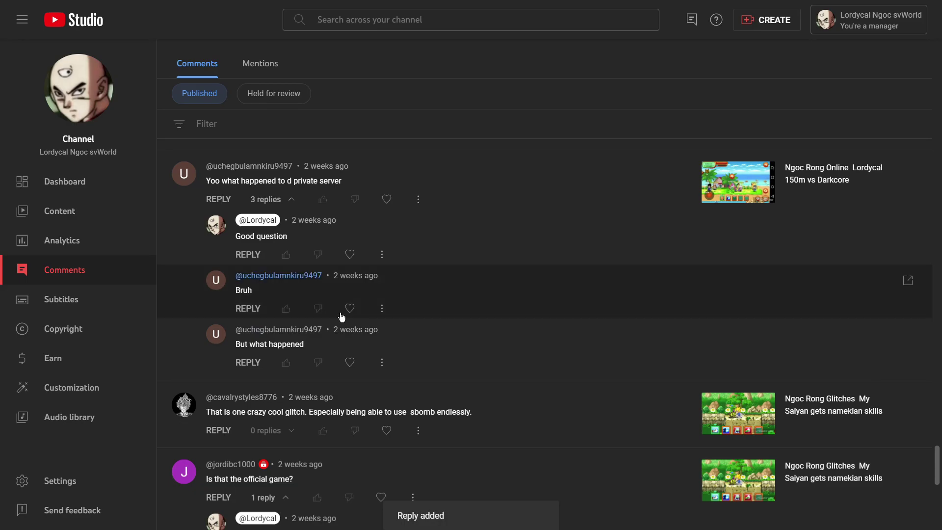
pyautogui.scroll(-1, 436, 357)
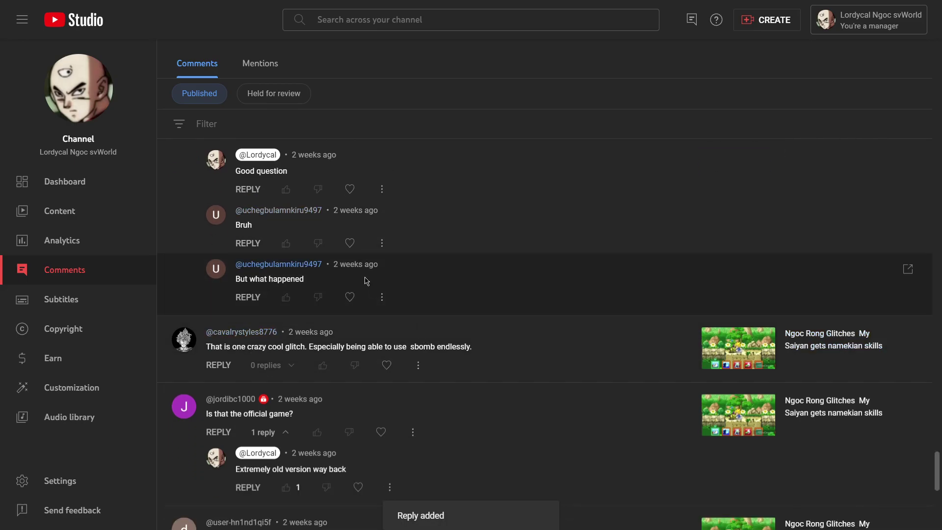
pyautogui.scroll(1, 363, 249)
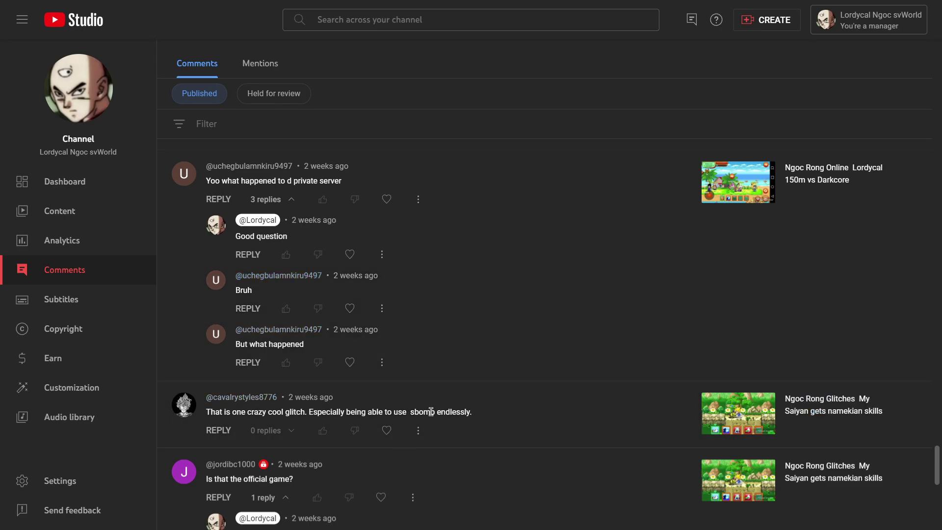
pyautogui.scroll(-1, 430, 304)
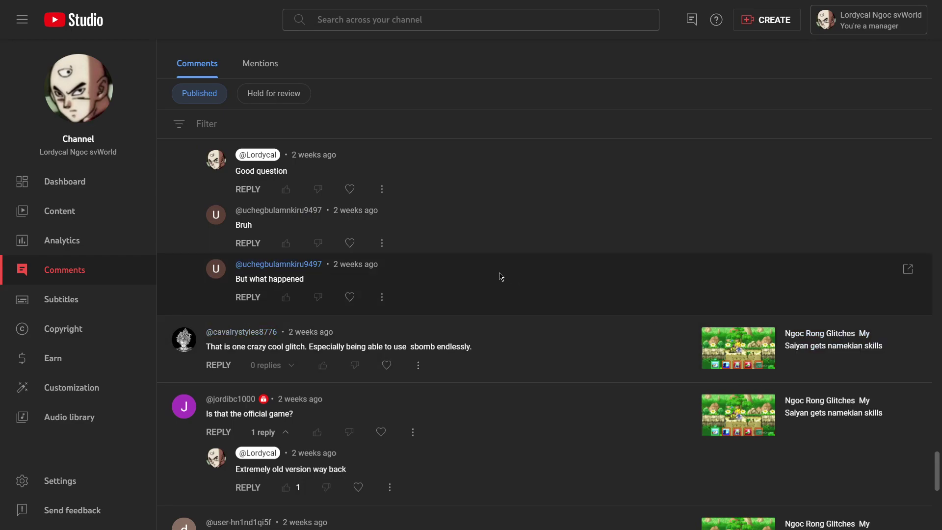
pyautogui.scroll(-1, 493, 273)
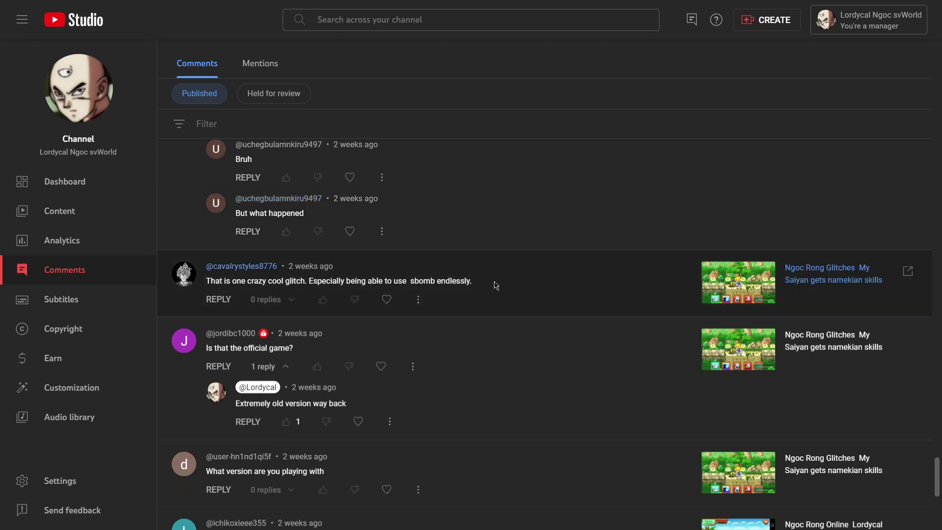
pyautogui.scroll(-2, 495, 285)
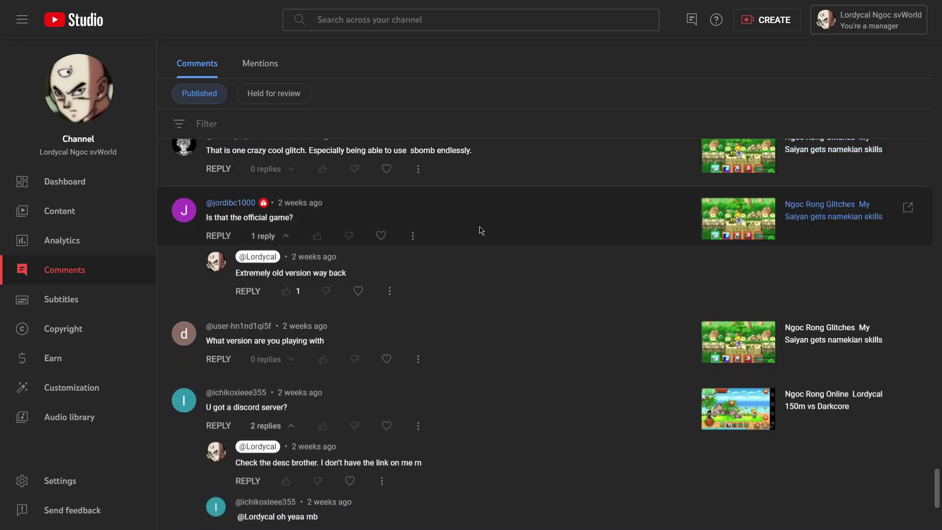
# Heart the "one crazy cool glitch" comment and reply "agred bro this happened so long ago I wish I could do it again"
pyautogui.scroll(2, 471, 224)
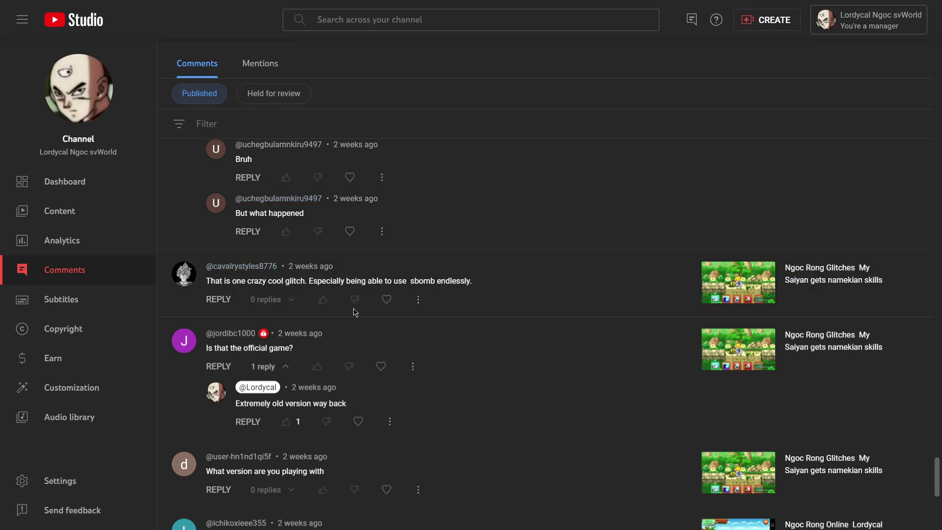
pyautogui.click(387, 299)
pyautogui.click(234, 303)
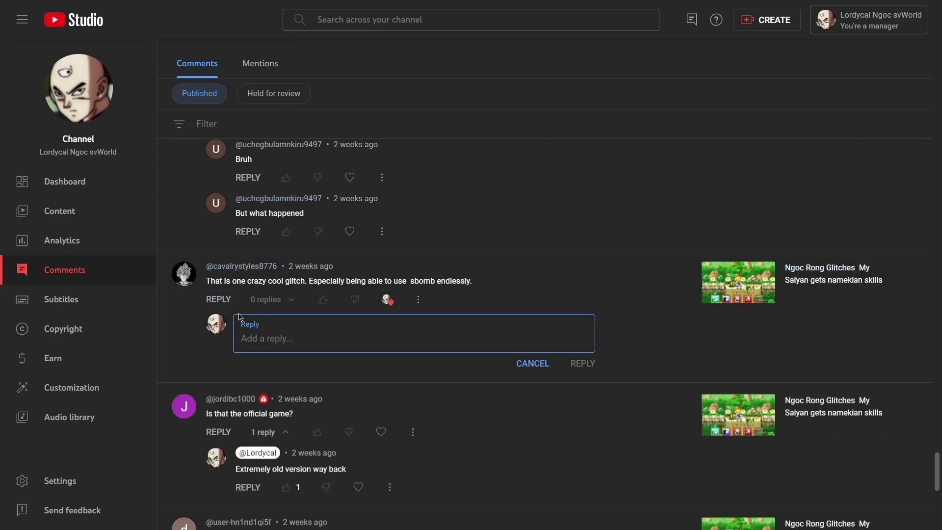
pyautogui.write('agred')
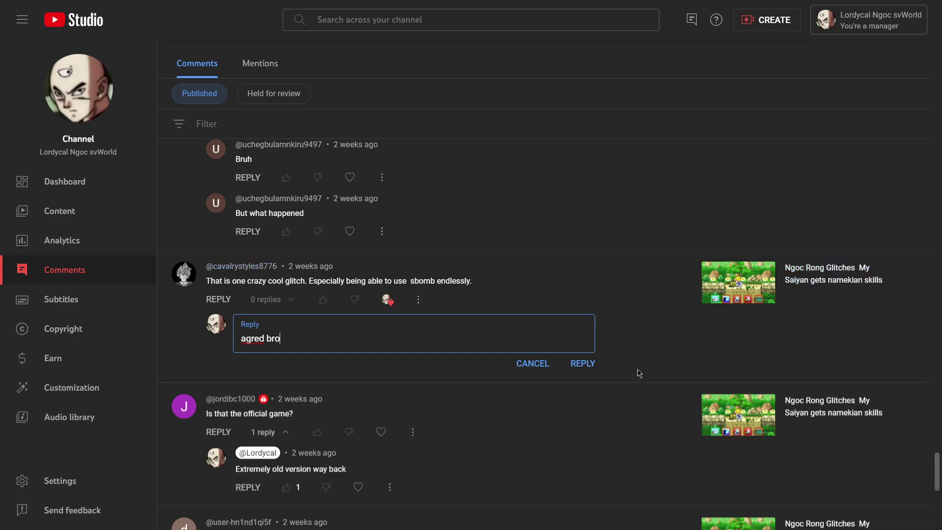
pyautogui.write('bro this happened so long')
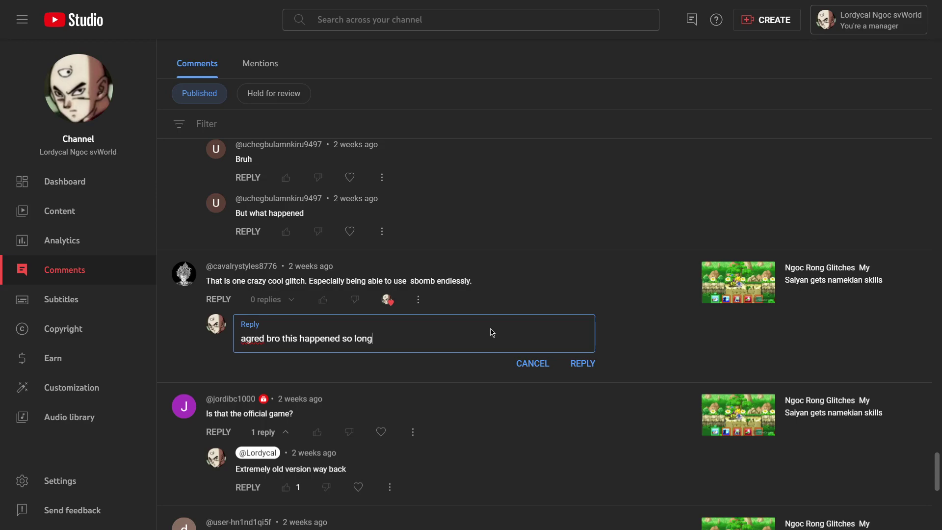
pyautogui.write(' ago I wish I could do it again')
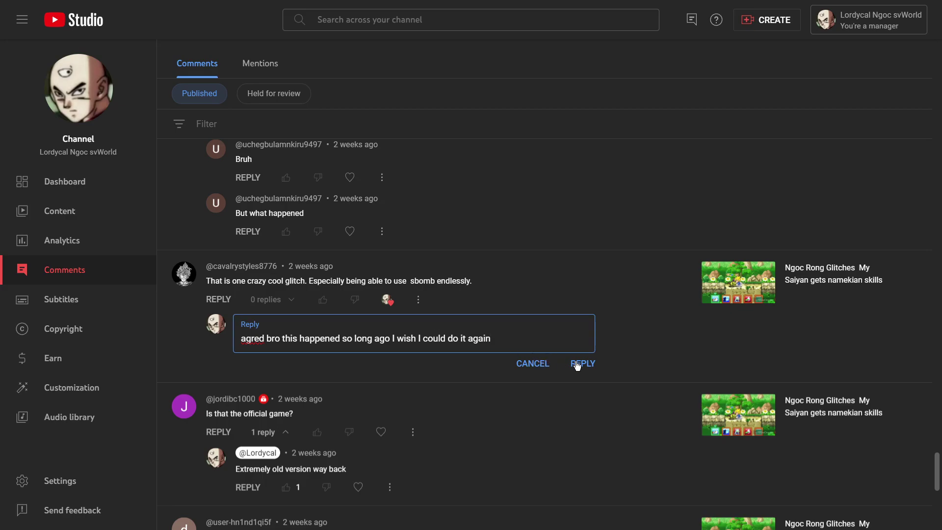
pyautogui.click(582, 363)
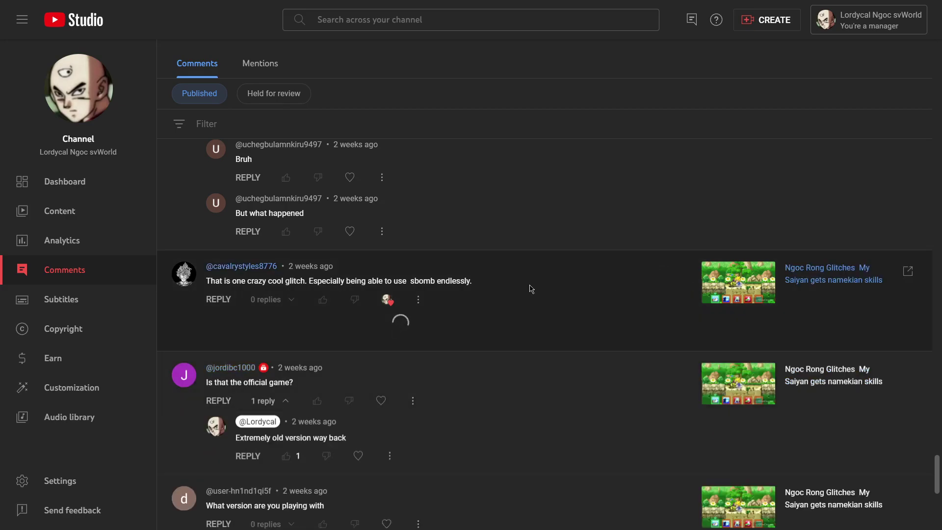
# Reply "Damn fr bro? I thought that was the tried and true method bro" to the comment about the Java method failing at 99%
pyautogui.scroll(-1, 347, 303)
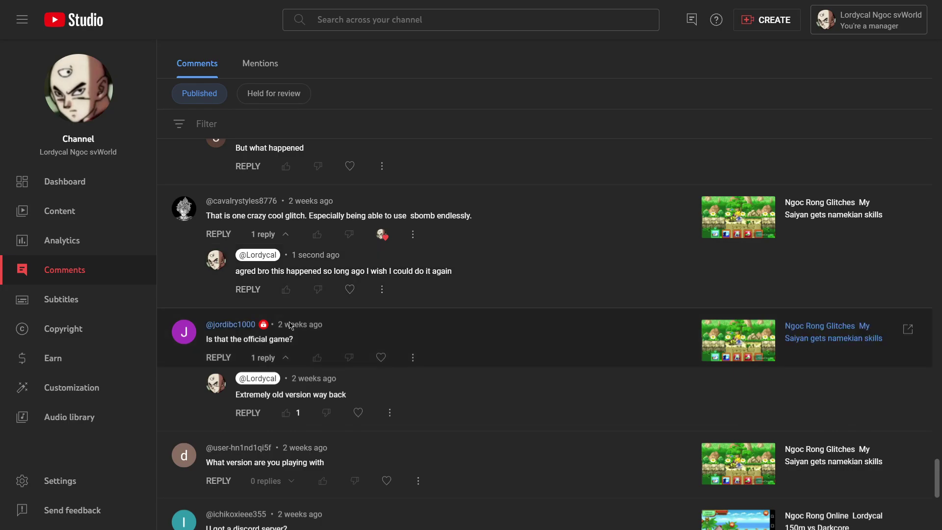
pyautogui.scroll(-2, 422, 196)
pyautogui.scroll(-7, 417, 195)
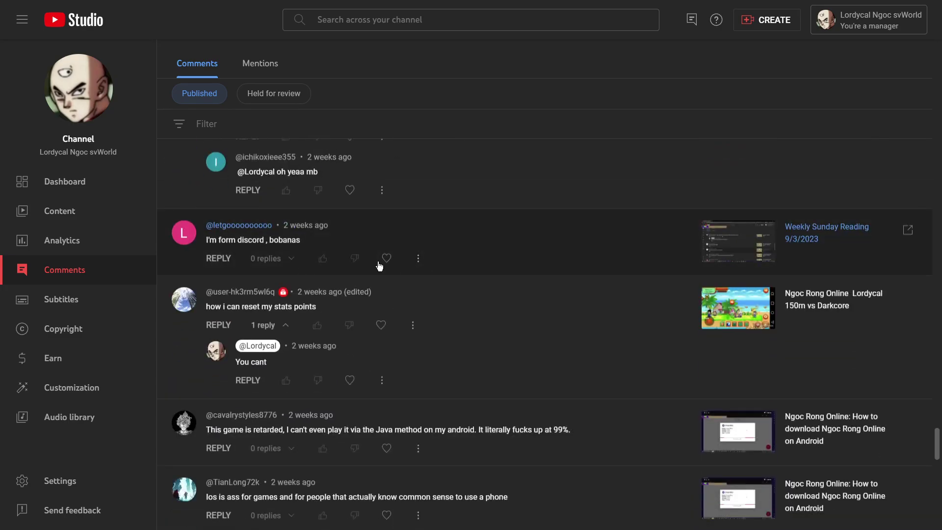
pyautogui.scroll(-3, 378, 263)
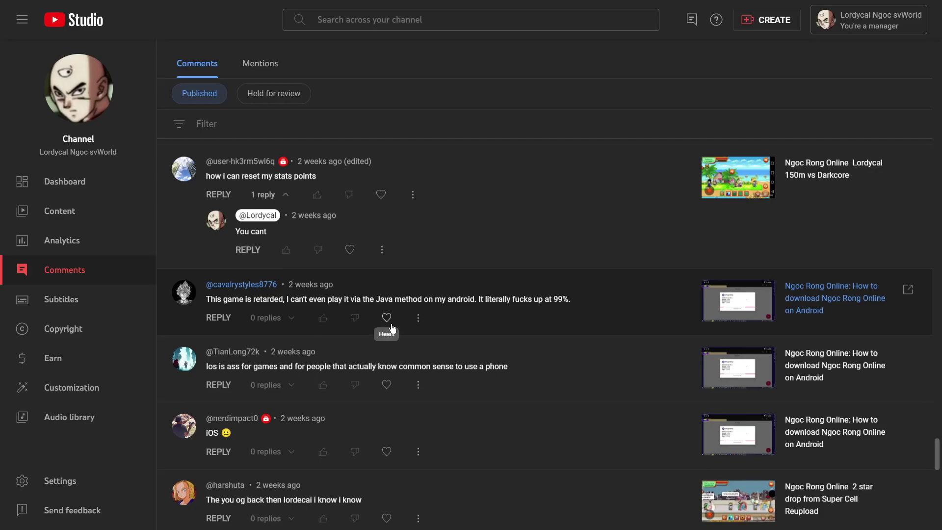
pyautogui.click(218, 318)
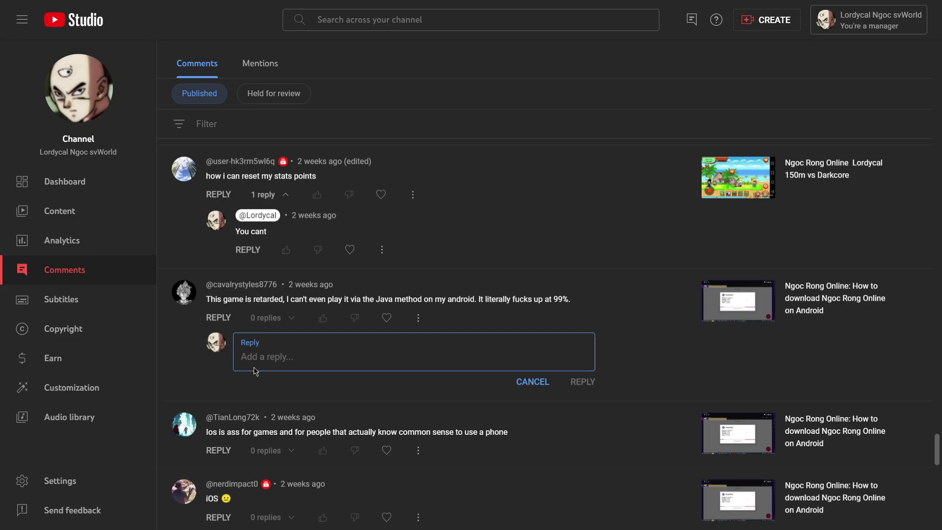
pyautogui.write('Damn fr bro? I thought that')
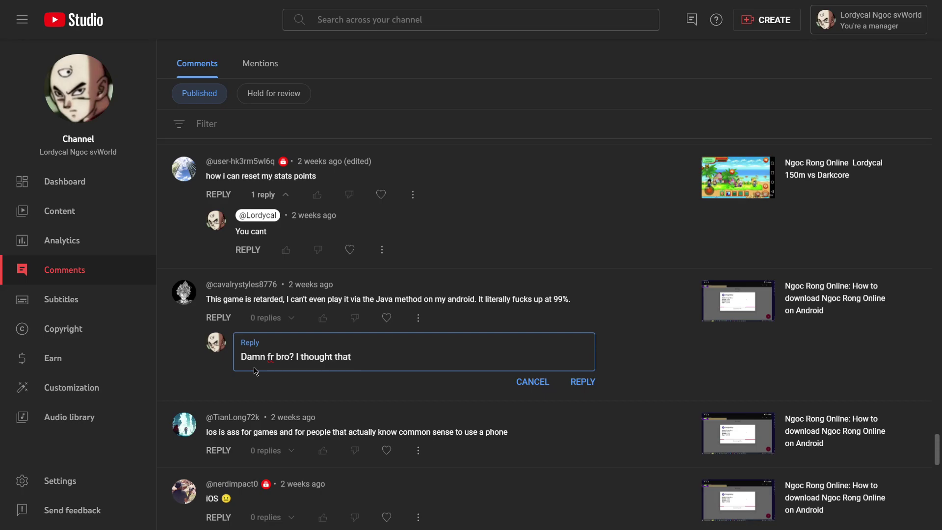
pyautogui.write('s the tried and true method bro')
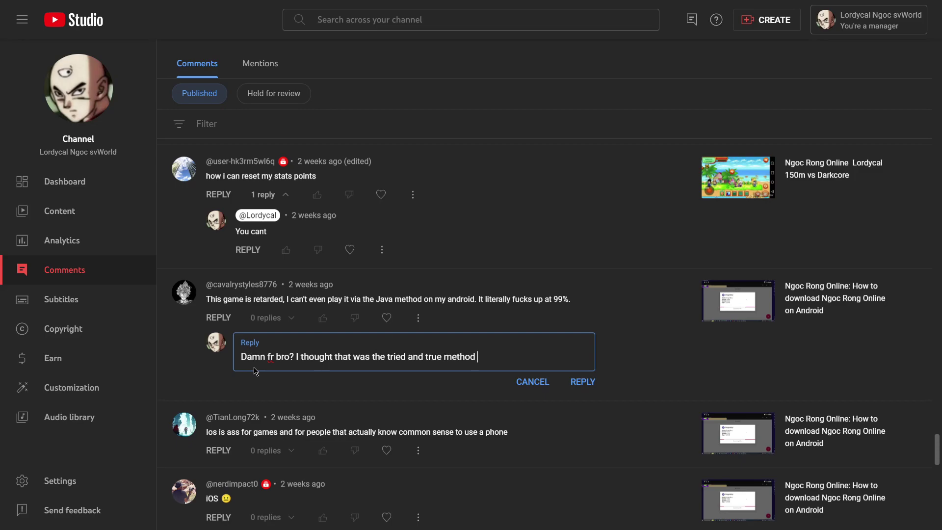
pyautogui.click(583, 382)
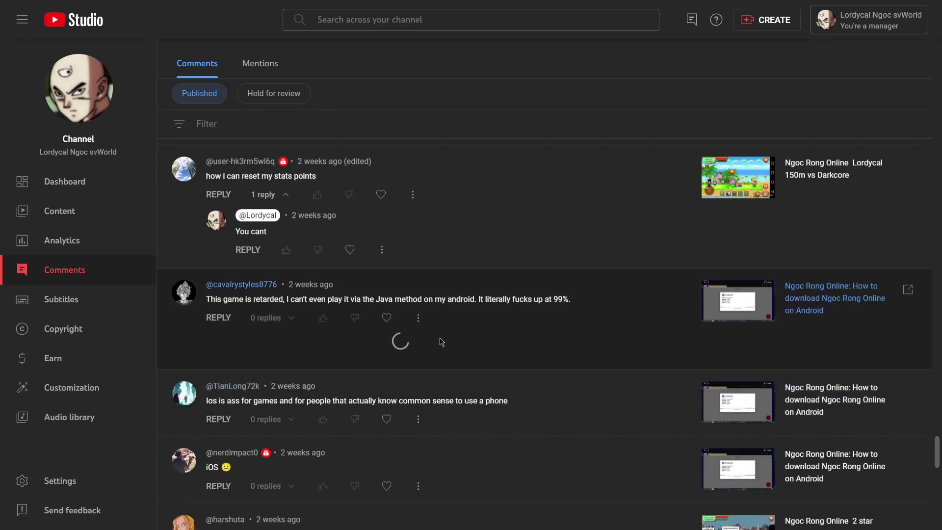
# Heart the "you og back then" comment on the 2 star drop from Super Cell Reupload video and reply "Me so yes"
pyautogui.scroll(-1, 403, 359)
pyautogui.scroll(-1, 403, 359)
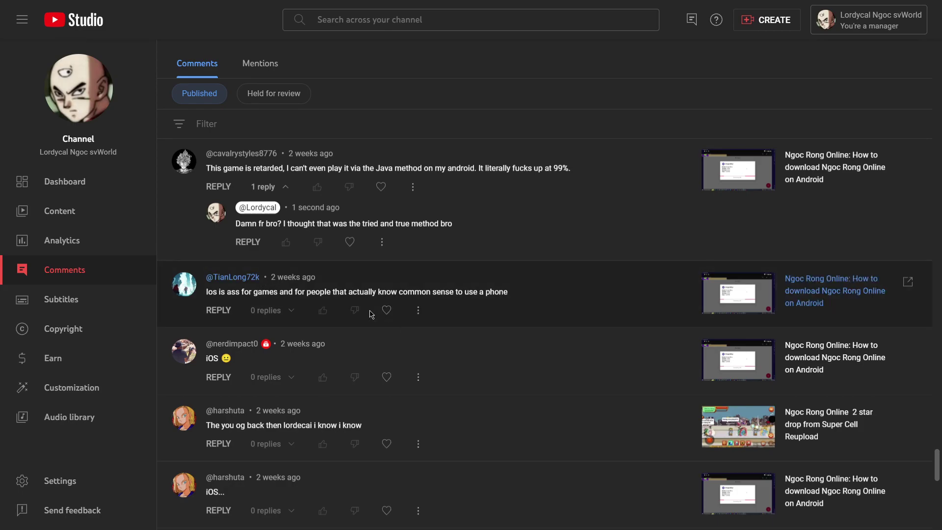
pyautogui.doubleClick(470, 292)
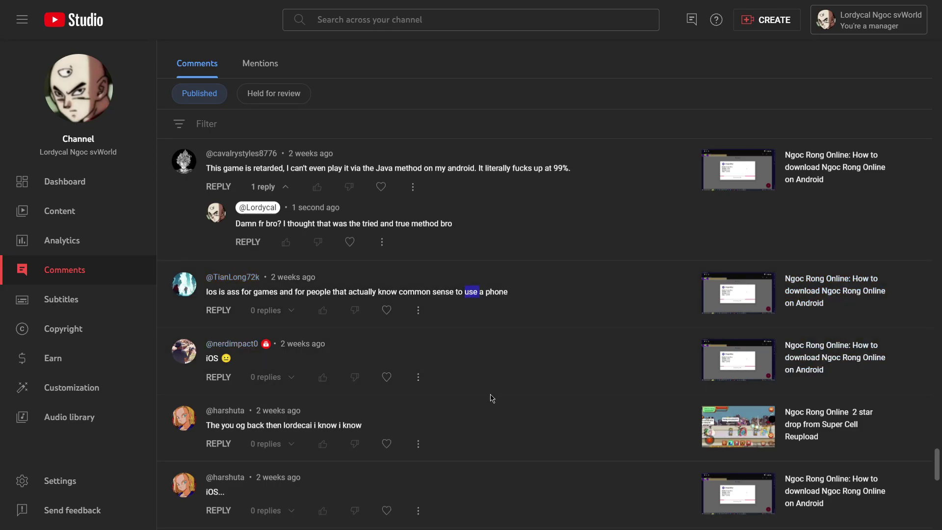
pyautogui.click(490, 356)
pyautogui.scroll(-3, 417, 355)
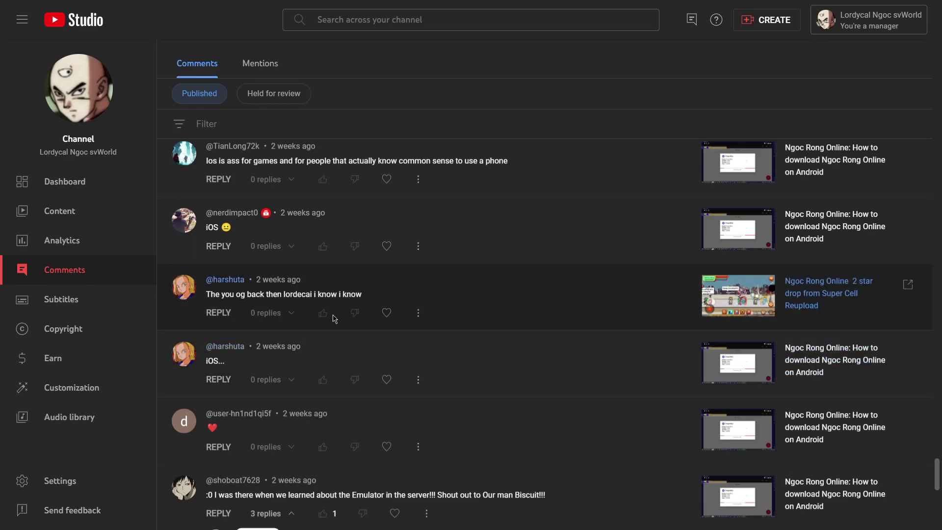
pyautogui.click(387, 313)
pyautogui.click(223, 317)
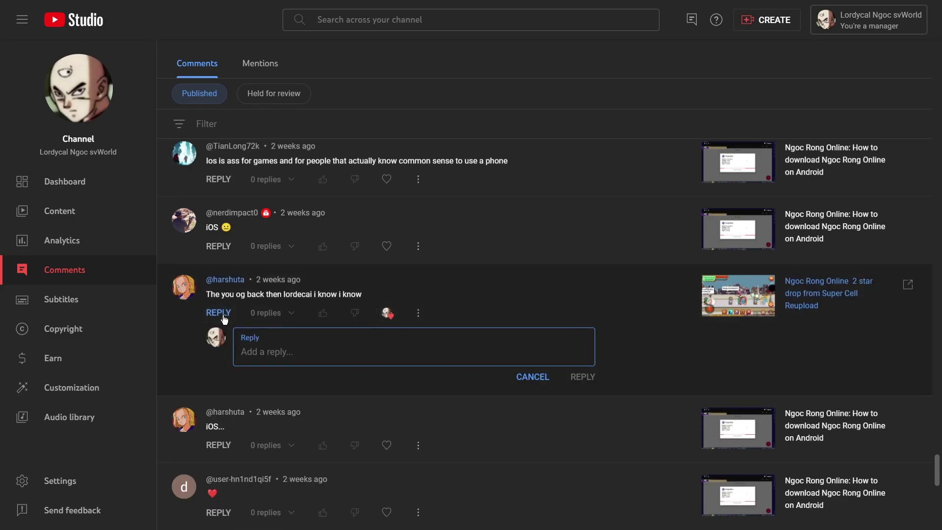
pyautogui.write('Me so yes')
pyautogui.click(583, 377)
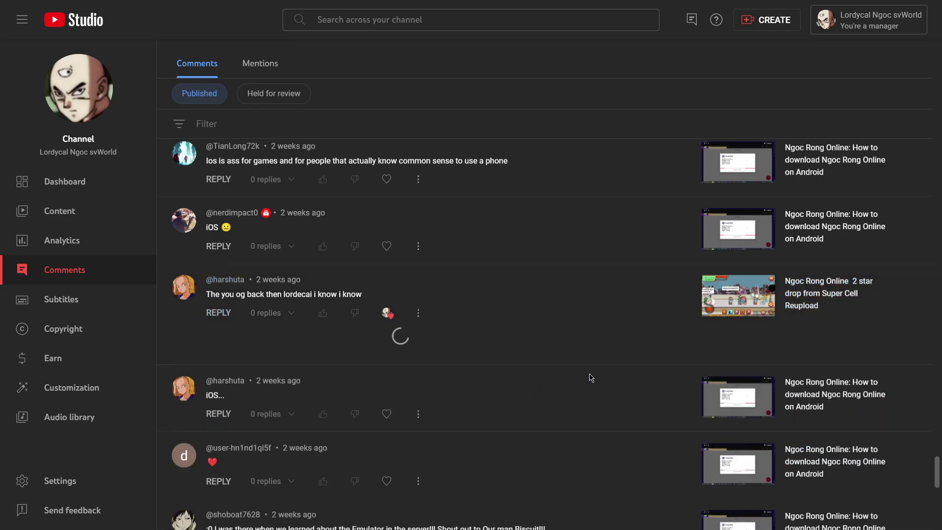
# Read the Emulator shout-out comment and its replies on the How to download Ngoc Rong Online on Android video
pyautogui.scroll(-4, 589, 377)
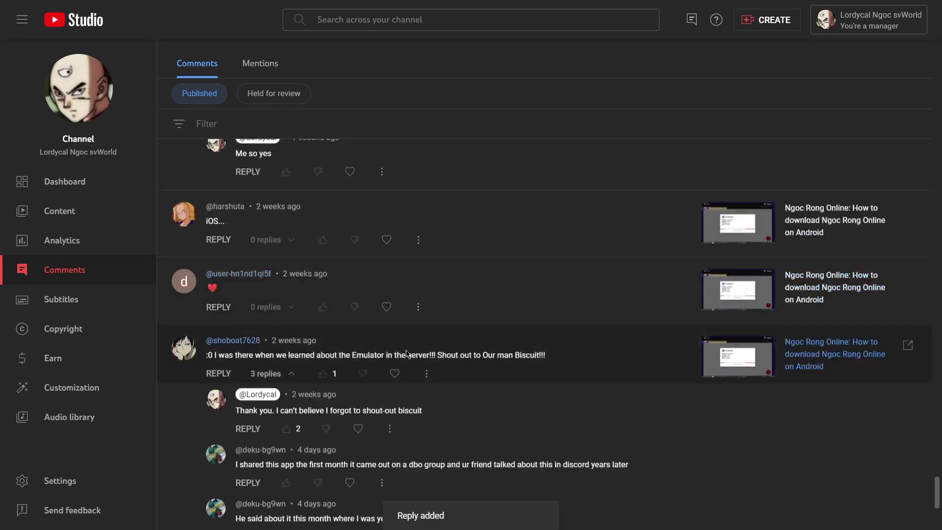
pyautogui.scroll(-4, 399, 347)
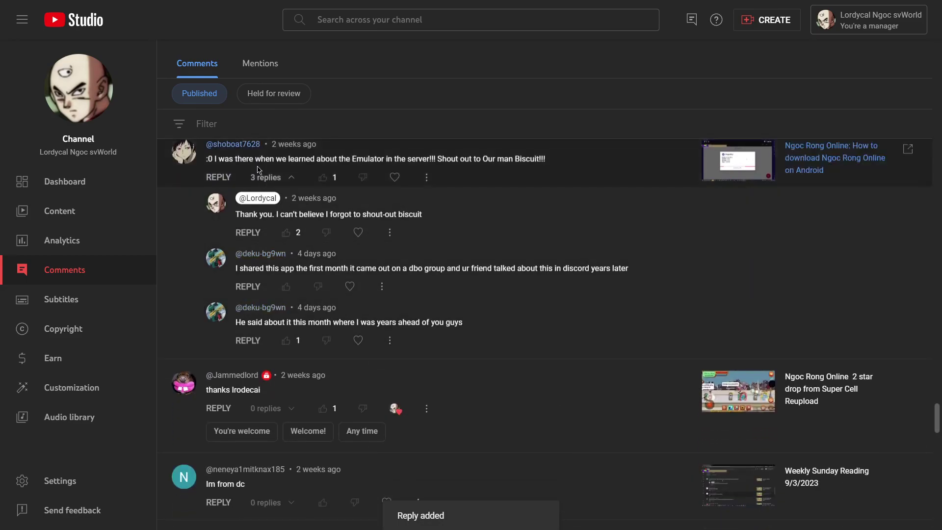
pyautogui.tripleClick(279, 156)
pyautogui.click(553, 212)
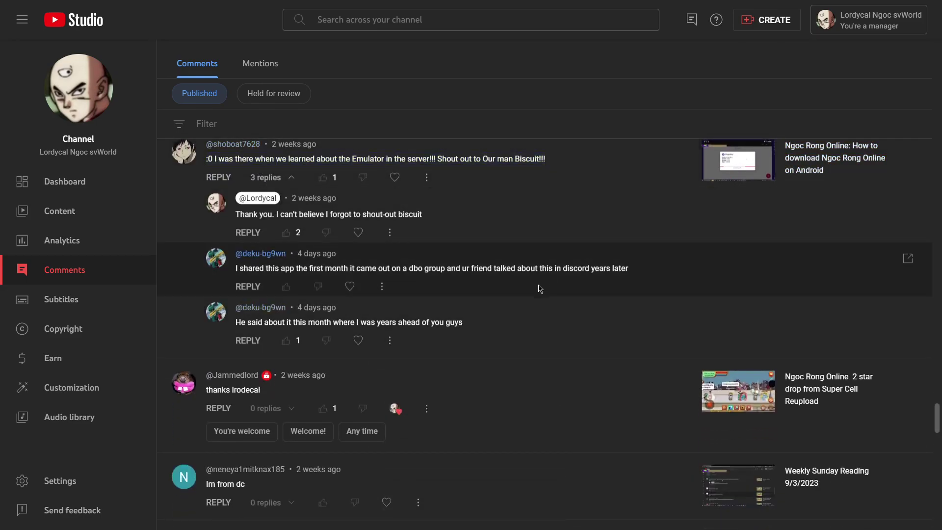
pyautogui.scroll(1, 505, 366)
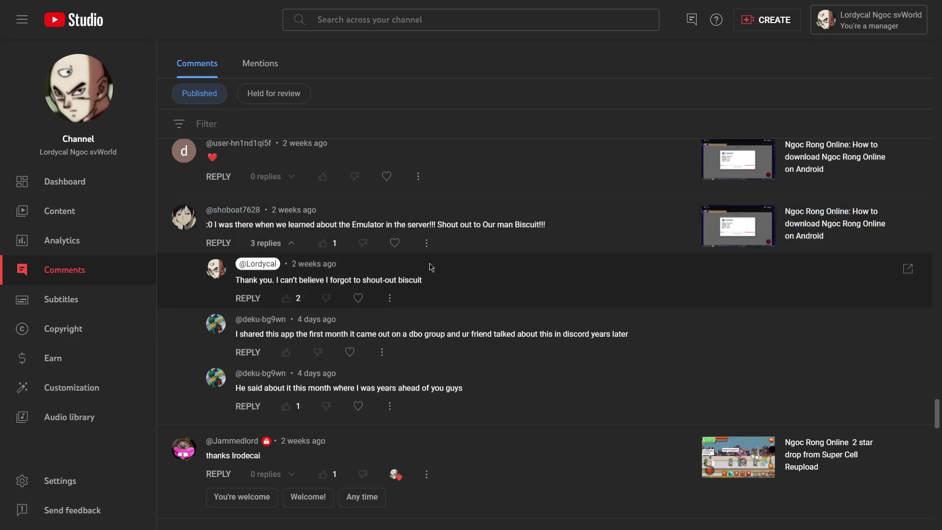
pyautogui.tripleClick(389, 283)
pyautogui.click(481, 299)
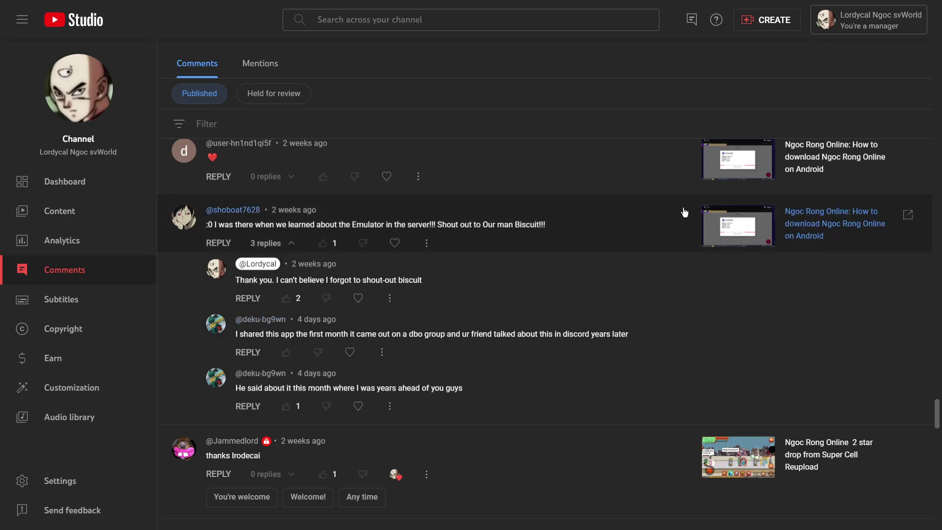
pyautogui.tripleClick(476, 223)
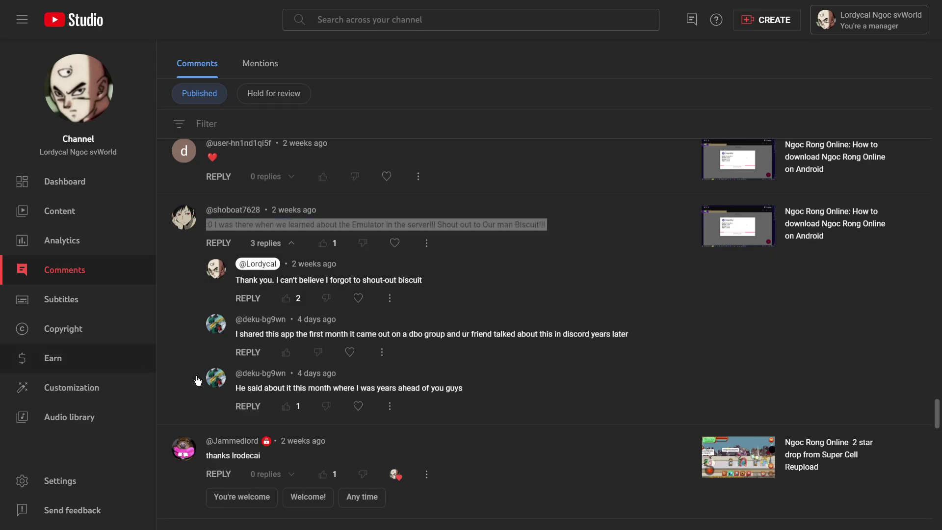
pyautogui.click(589, 213)
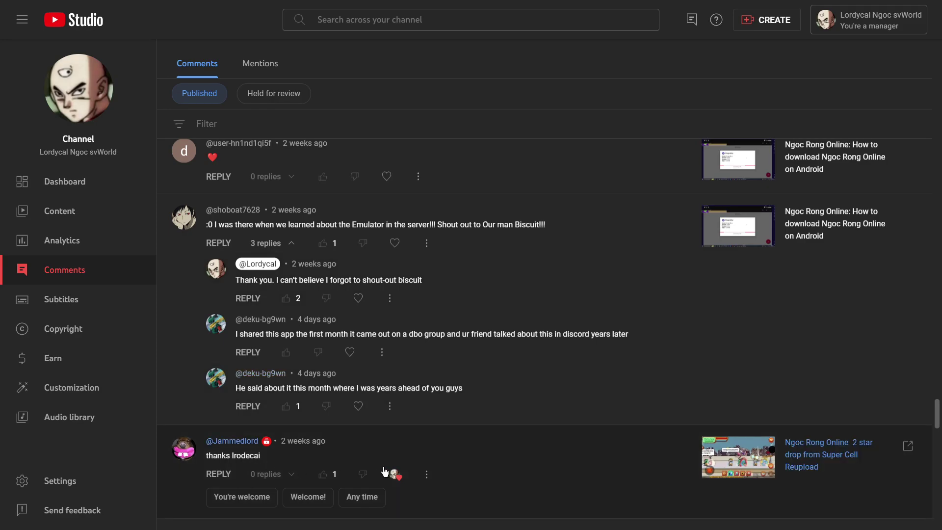
pyautogui.scroll(-1, 393, 442)
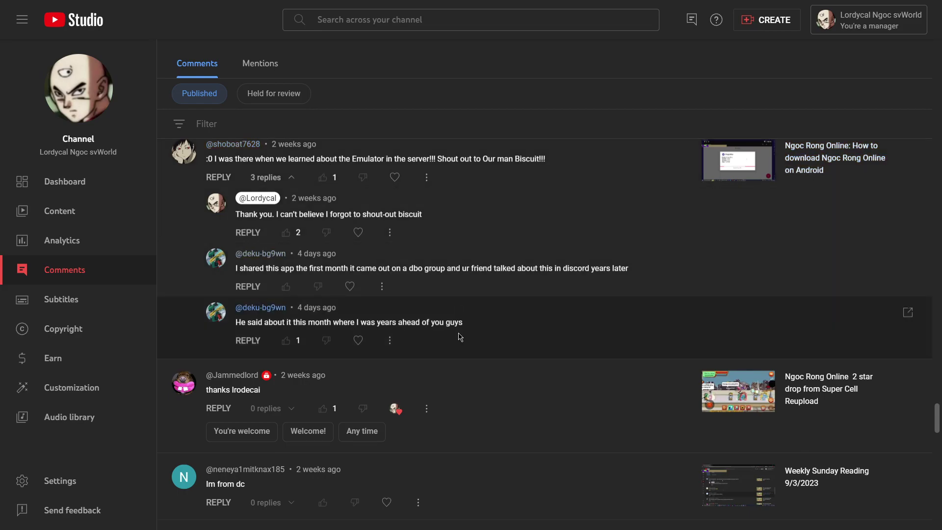
pyautogui.scroll(3, 319, 162)
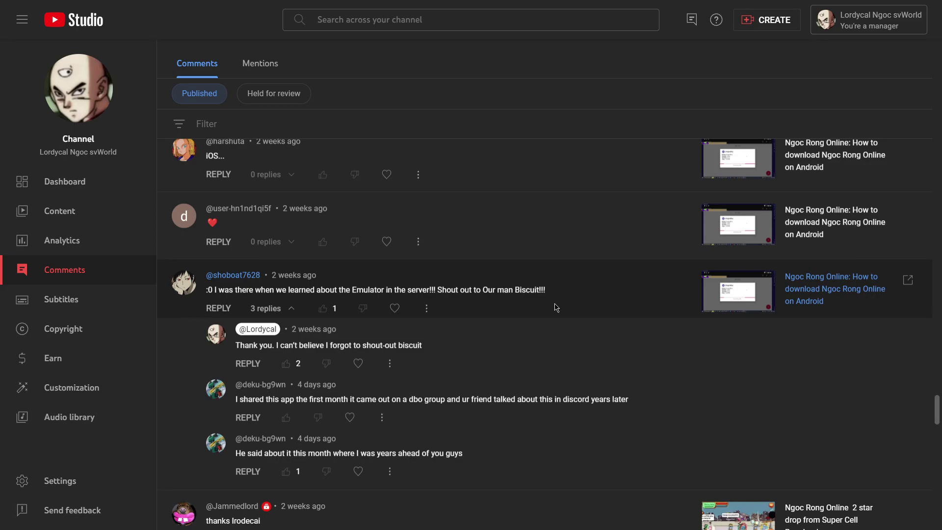
# Heart the comment about getting cell kills for a quest and reply "Fr bro I appreciate taht guy"
pyautogui.scroll(-6, 556, 308)
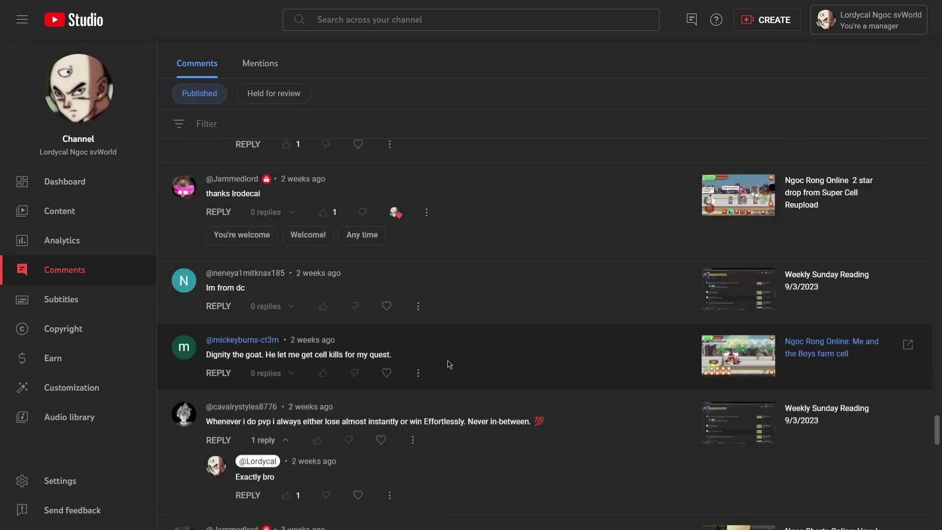
pyautogui.click(387, 373)
pyautogui.click(218, 374)
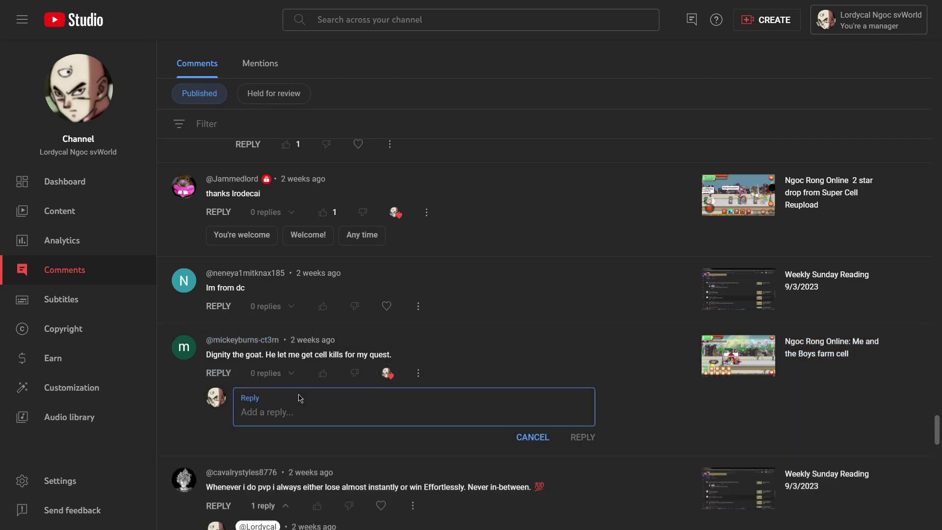
pyautogui.write('Fr bro I appreciate taht g')
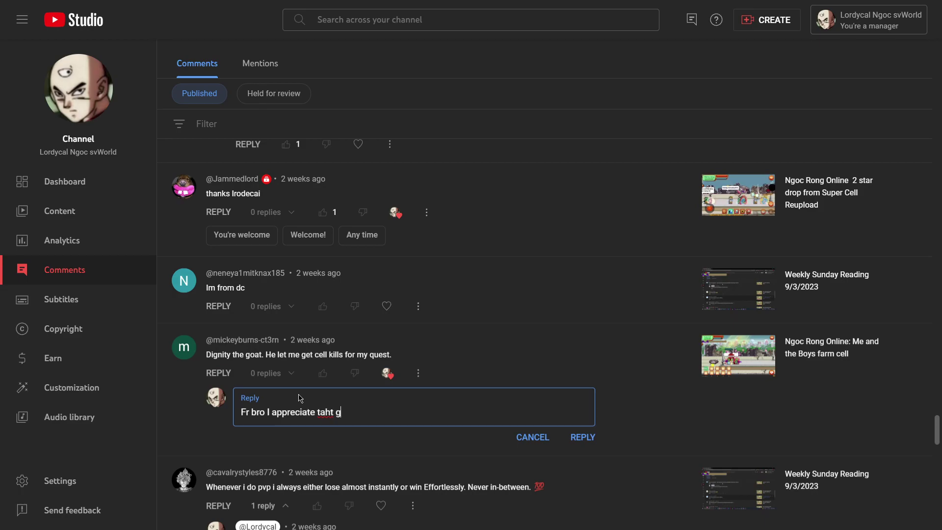
pyautogui.write('uy')
pyautogui.click(576, 442)
# Skim the older comments from two and three weeks ago and return to the start of the comment list
pyautogui.scroll(-5, 256, 363)
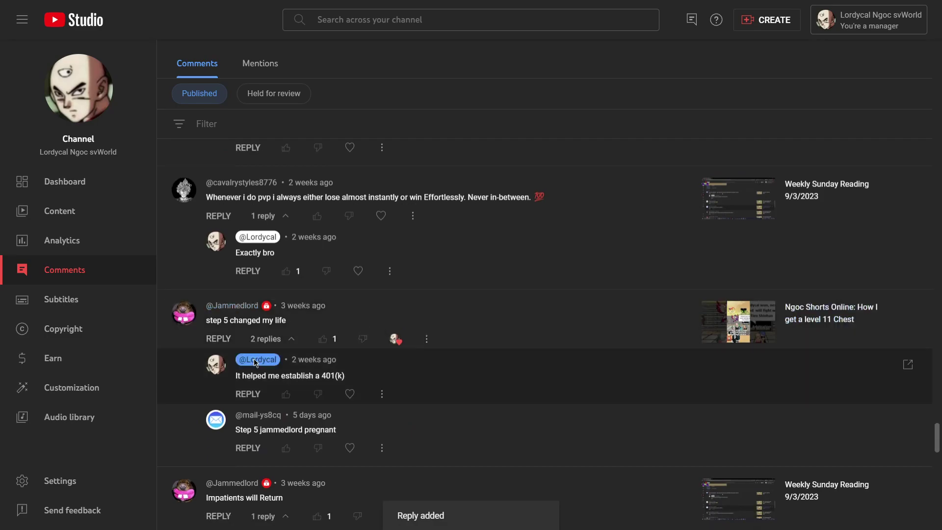
pyautogui.scroll(-12, 256, 363)
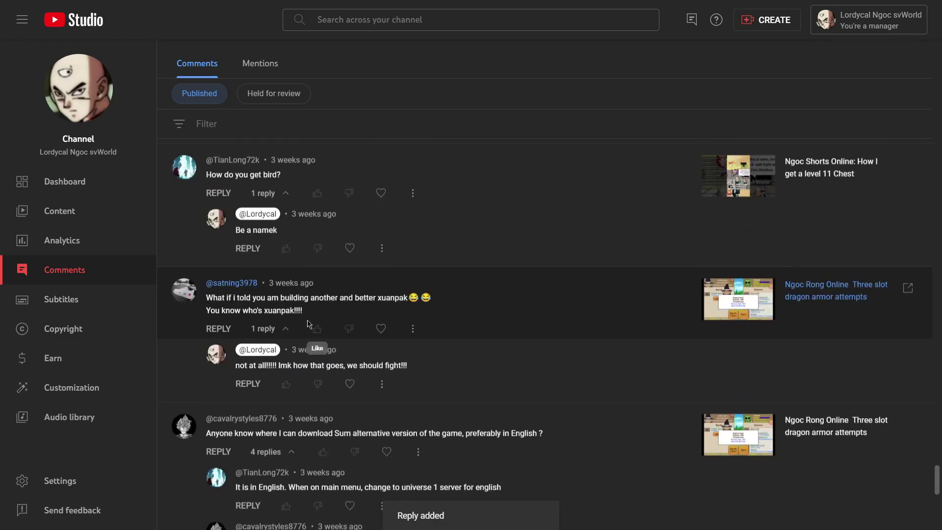
pyautogui.scroll(-11, 310, 324)
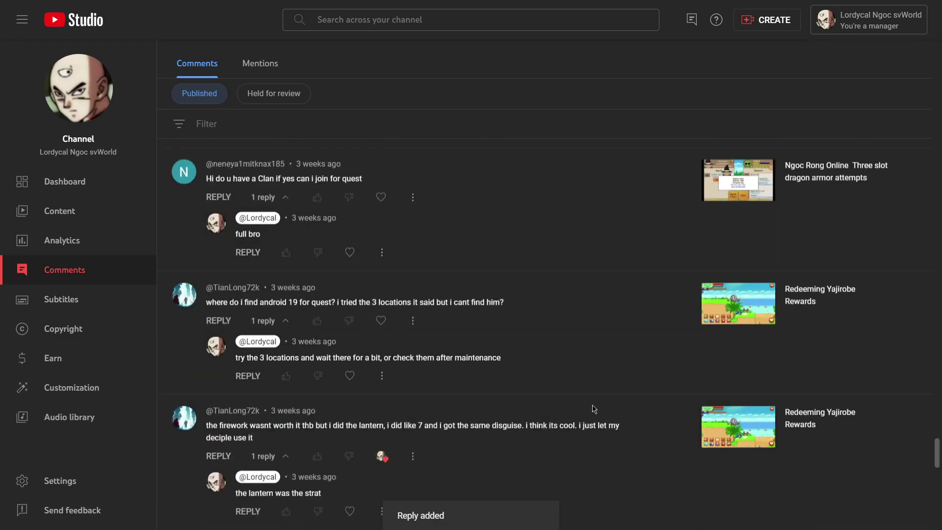
pyautogui.scroll(20, 594, 409)
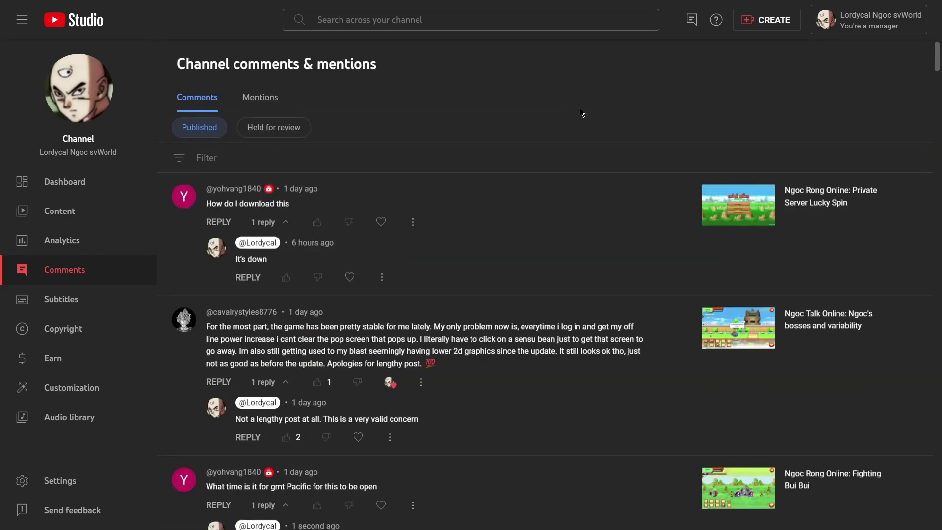